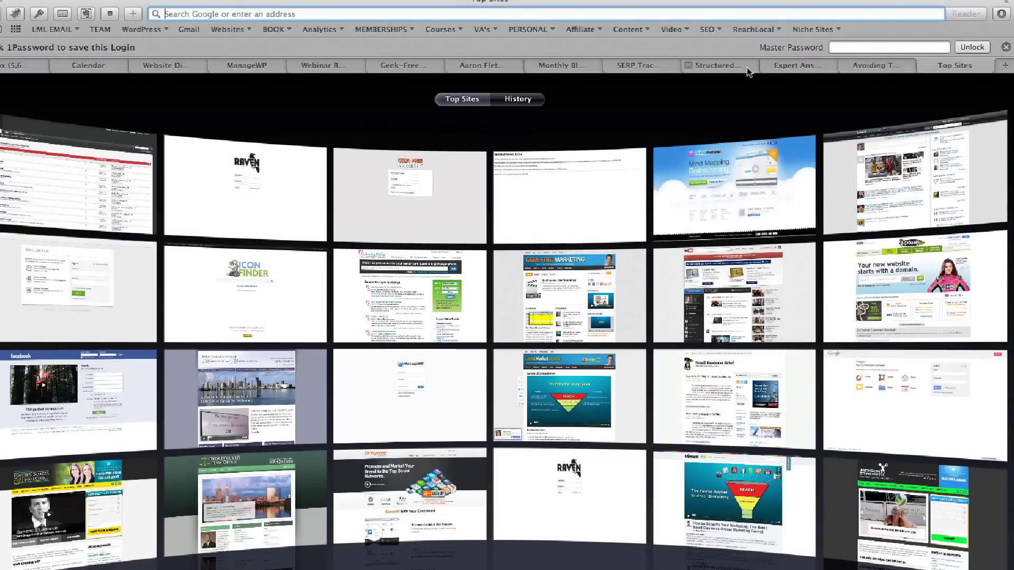
# Run a Google search for 'google rich snippet tool' from Safari's address bar.
pyautogui.write('google ')
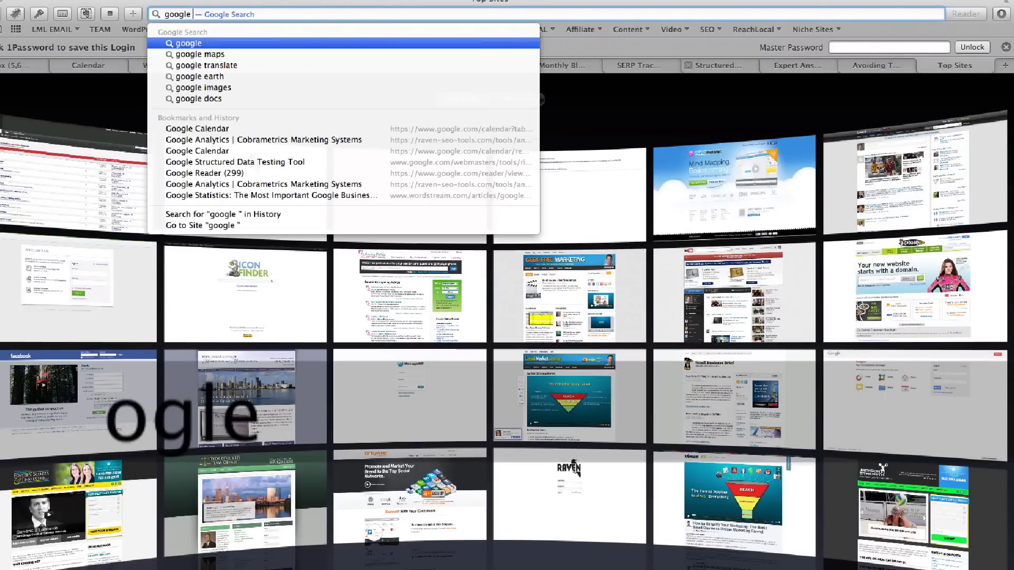
pyautogui.write('rich snippet tool')
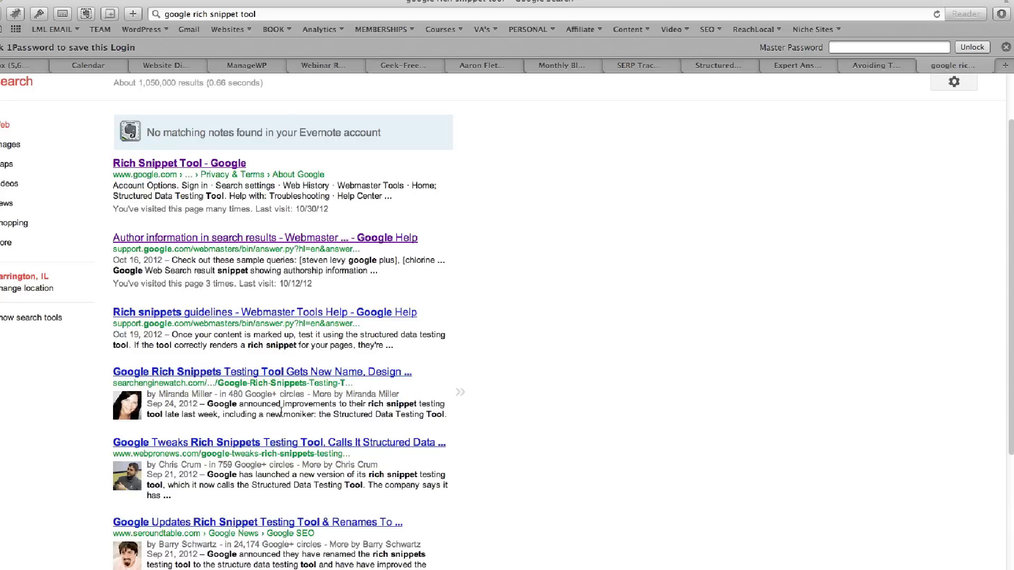
pyautogui.scroll(3, 232, 324)
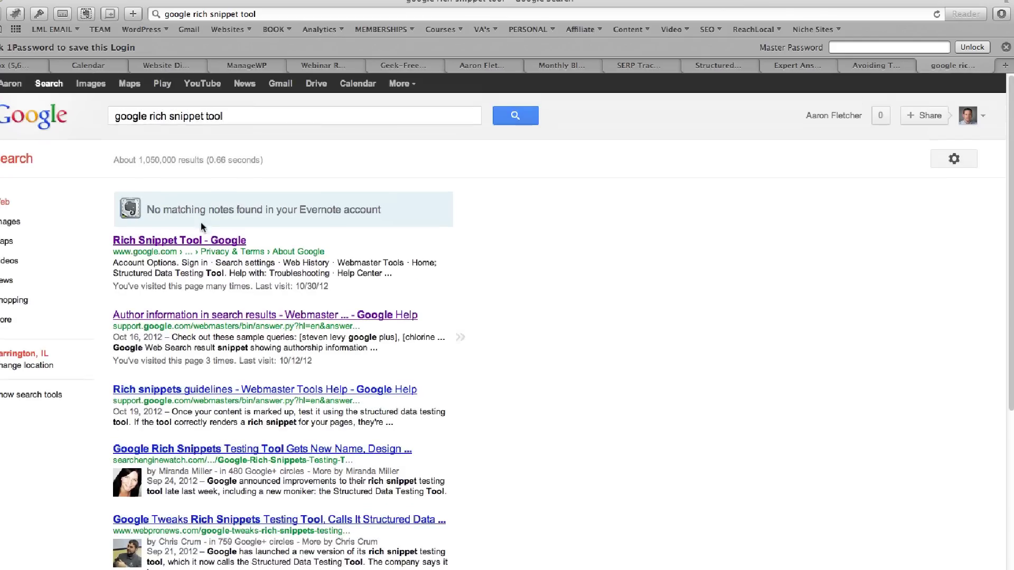
# Open the Structured Data Testing Tool result and copy the ecoperformancebuilders.com site address.
pyautogui.click(181, 243)
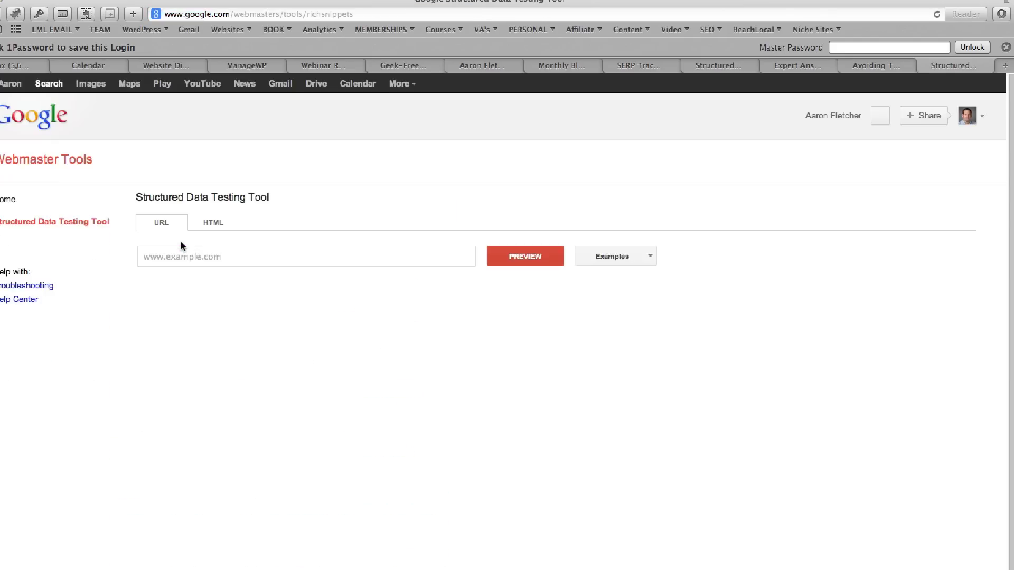
pyautogui.click(299, 65)
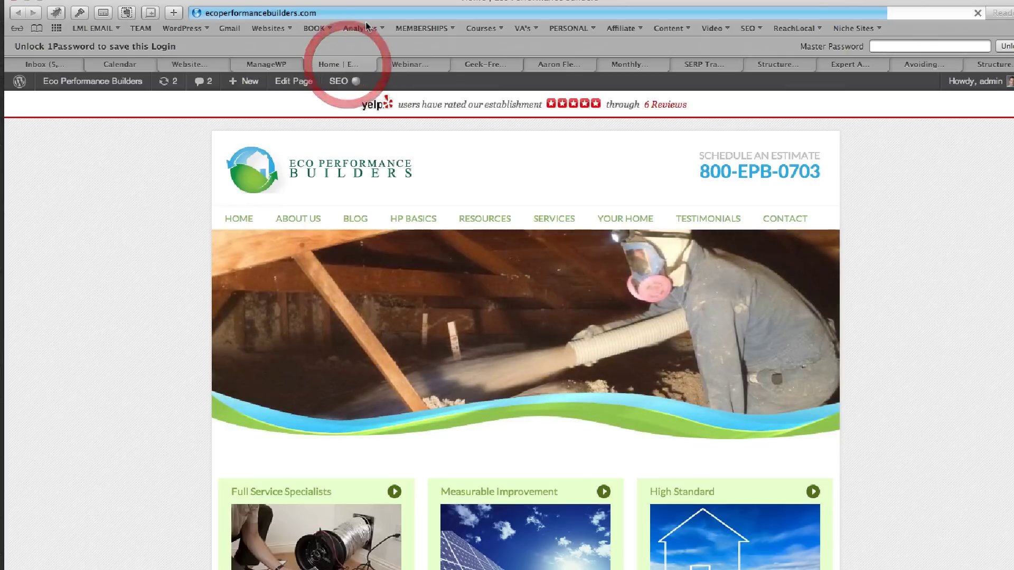
pyautogui.click(300, 14)
pyautogui.press('super+c')
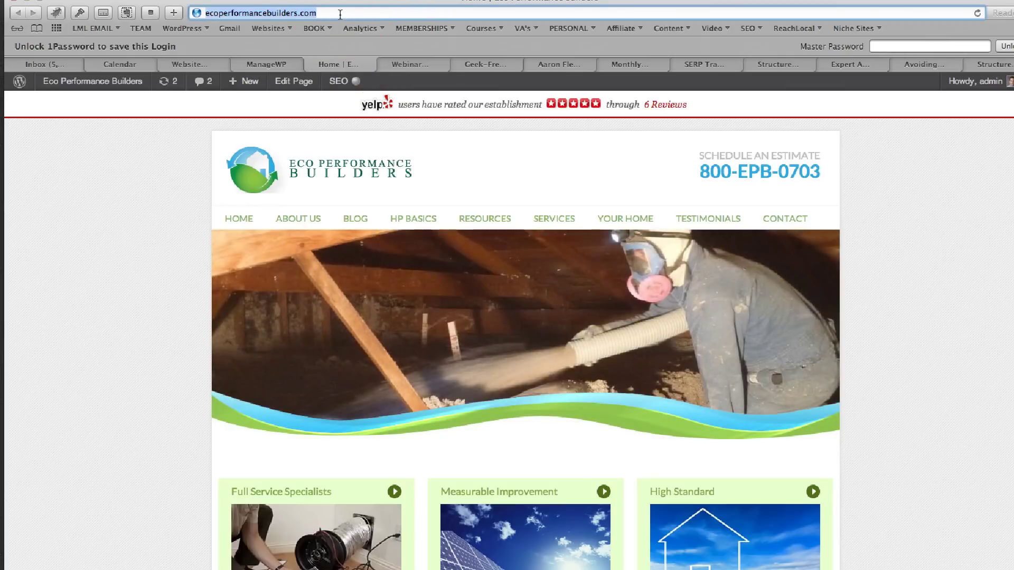
pyautogui.click(993, 64)
pyautogui.click(206, 263)
pyautogui.write('e')
pyautogui.doubleClick(182, 256)
pyautogui.press('super+v')
pyautogui.click(542, 255)
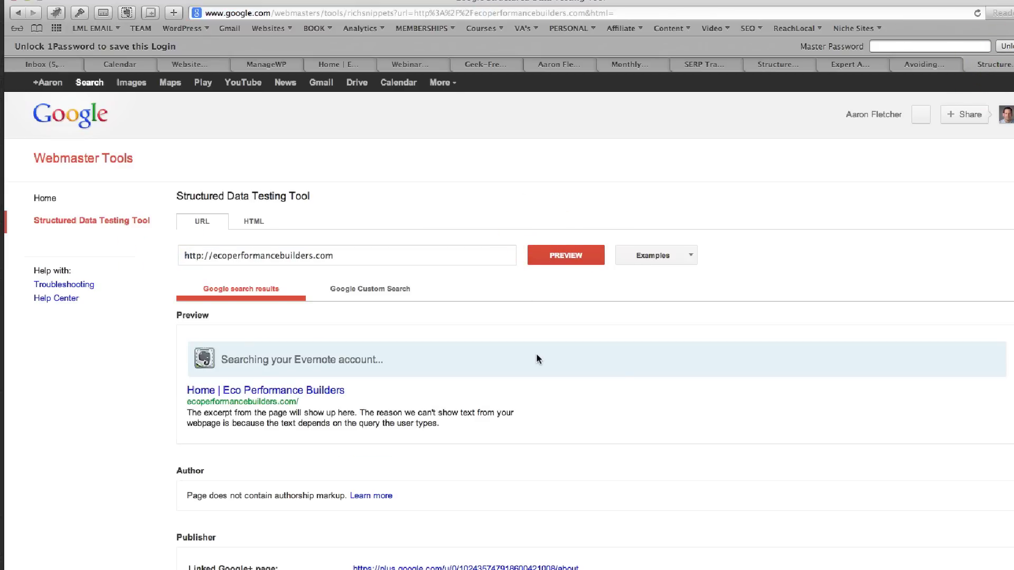
pyautogui.scroll(-5, 536, 355)
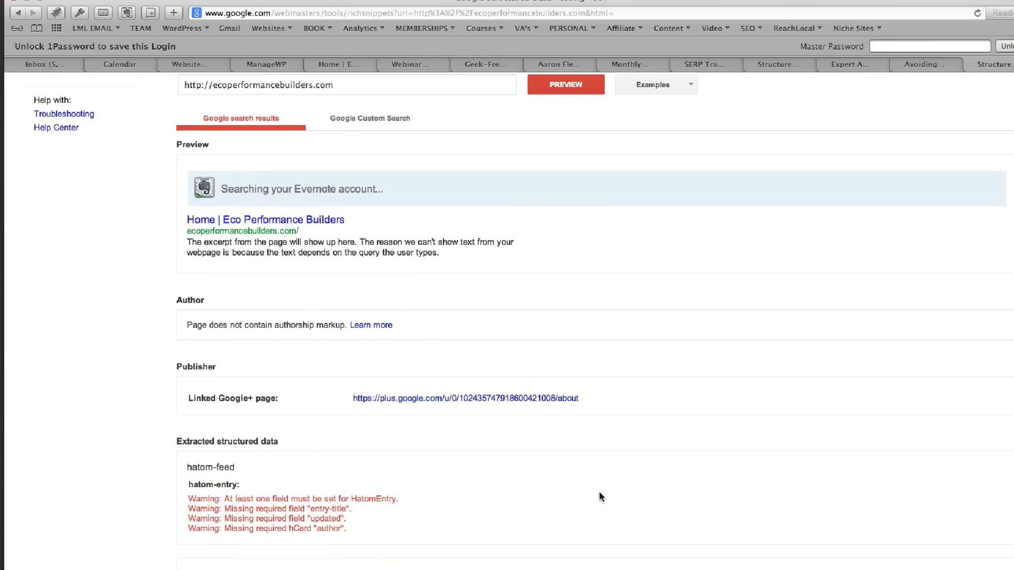
pyautogui.scroll(5, 495, 292)
# Replace the tested address with attorneylombardo.com and run the test.
pyautogui.click(342, 259)
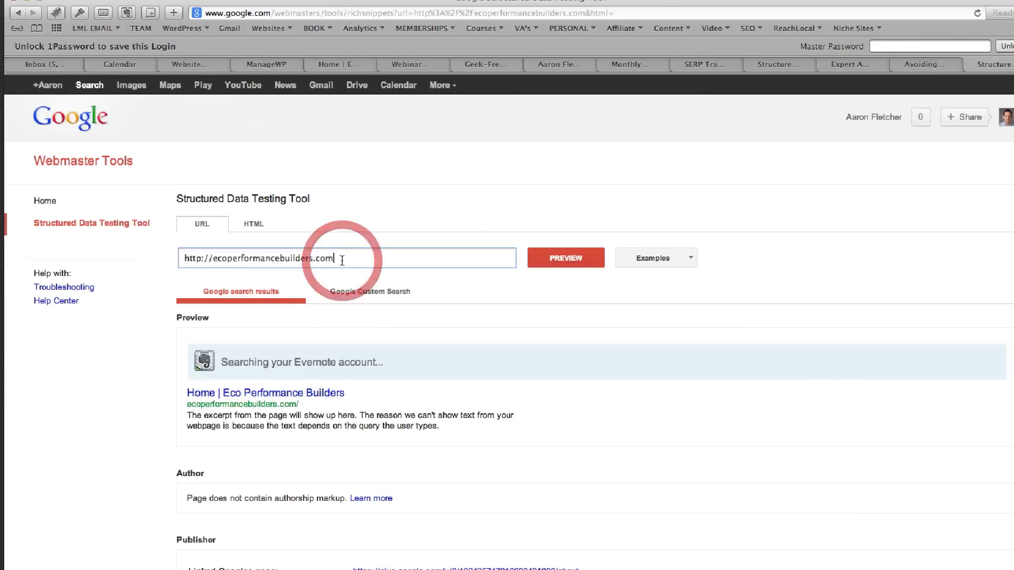
pyautogui.press('BackSpace')
pyautogui.press('BackSpace')
pyautogui.press('BackSpace')
pyautogui.press('BackSpace')
pyautogui.press('BackSpace')
pyautogui.press('BackSpace')
pyautogui.press('BackSpace')
pyautogui.press('BackSpace')
pyautogui.press('BackSpace')
pyautogui.press('BackSpace')
pyautogui.press('BackSpace')
pyautogui.press('BackSpace')
pyautogui.press('BackSpace')
pyautogui.press('BackSpace')
pyautogui.press('BackSpace')
pyautogui.press('BackSpace')
pyautogui.press('BackSpace')
pyautogui.press('BackSpace')
pyautogui.press('BackSpace')
pyautogui.press('BackSpace')
pyautogui.press('BackSpace')
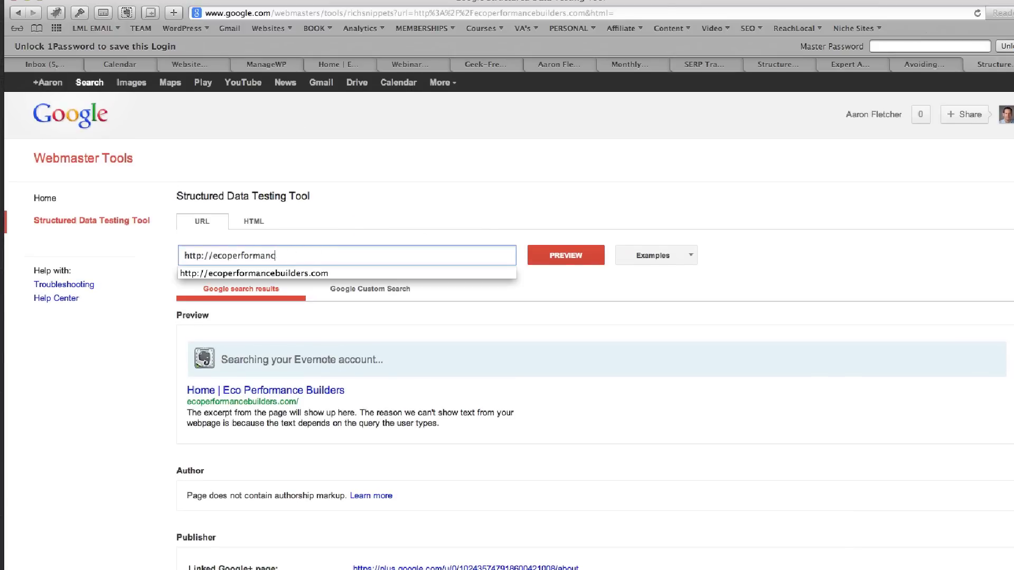
pyautogui.press('BackSpace')
pyautogui.write('at')
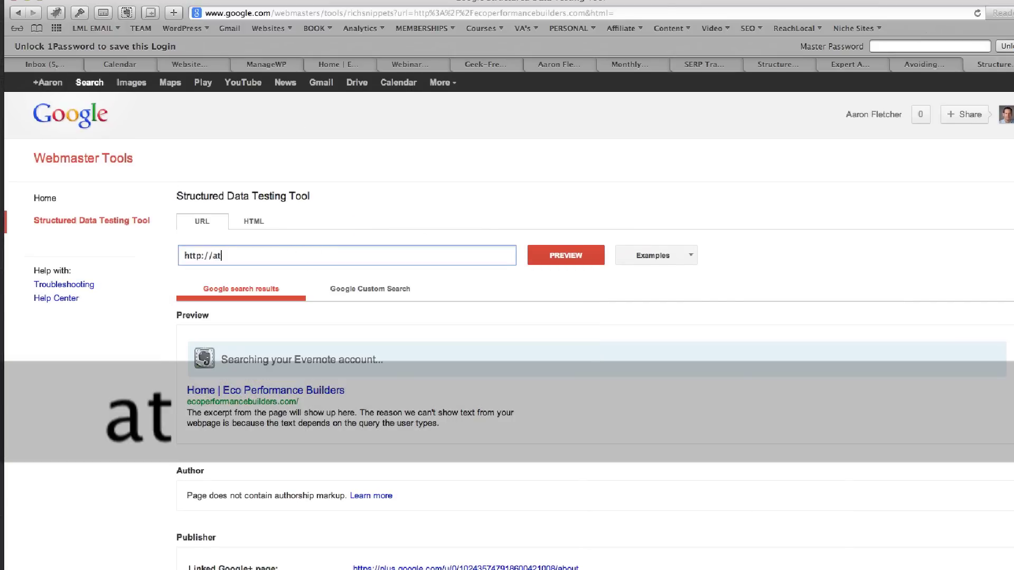
pyautogui.write('torneylombard')
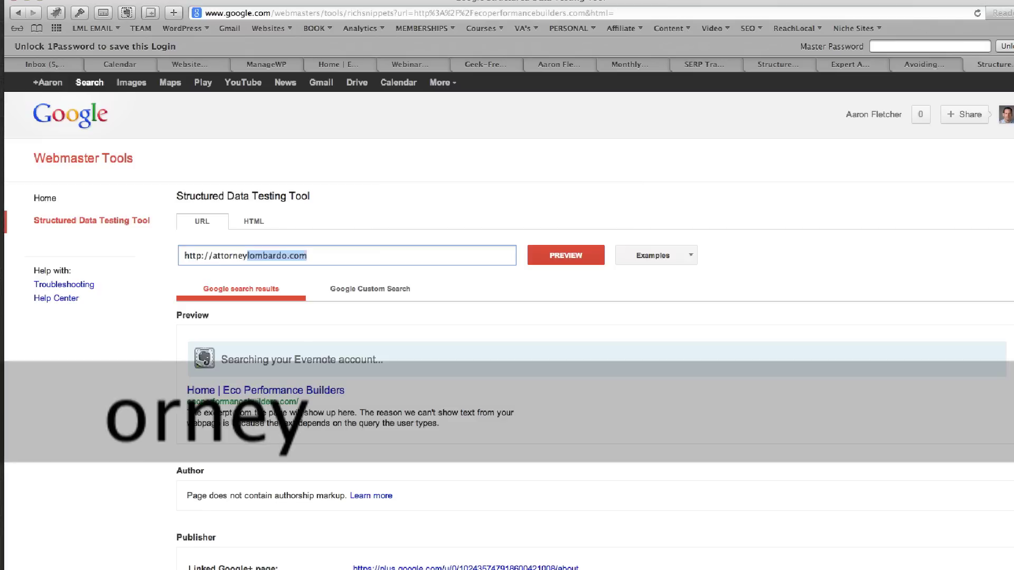
pyautogui.write('o')
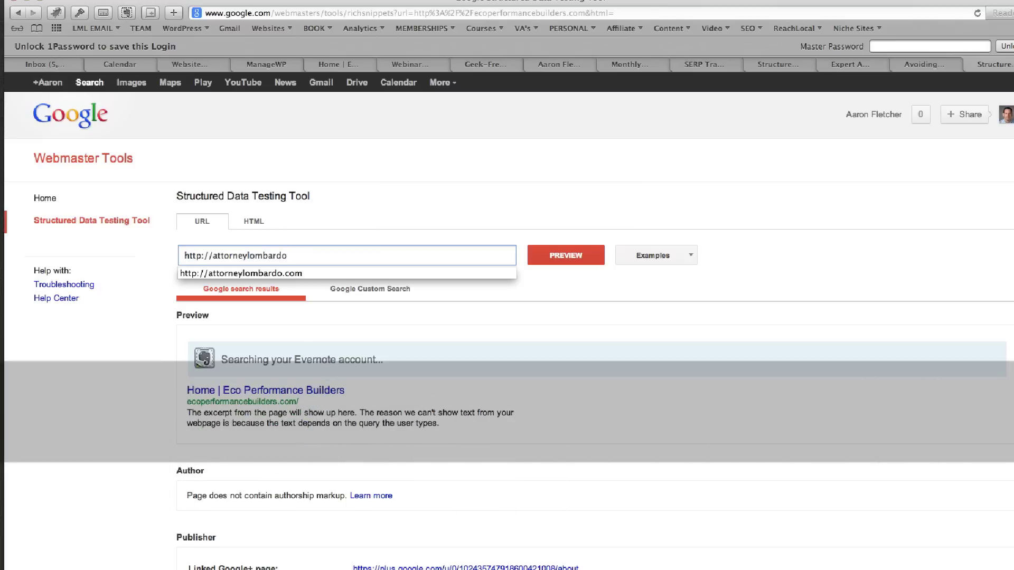
pyautogui.write('.com.com')
pyautogui.press('Return')
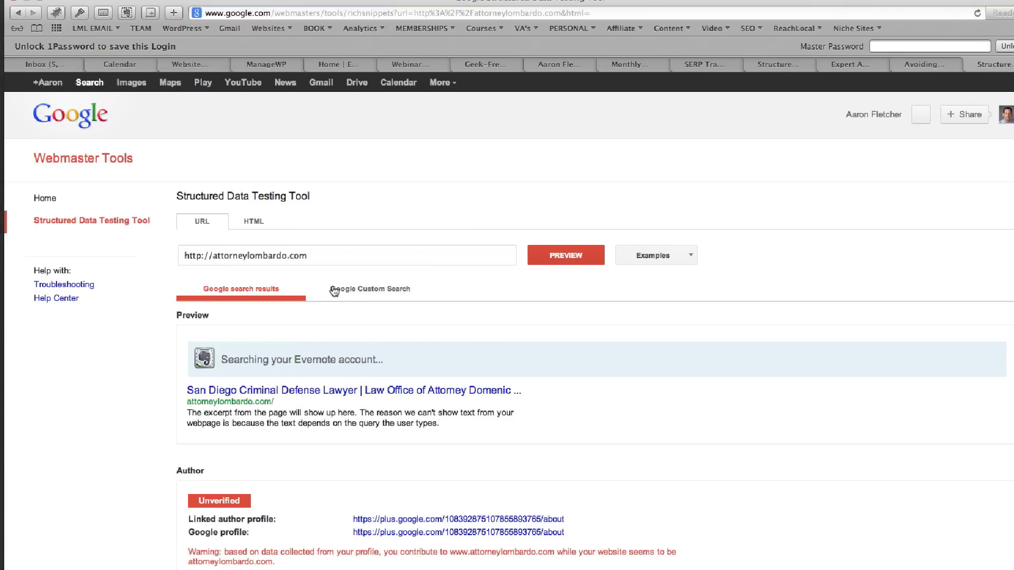
pyautogui.click(212, 256)
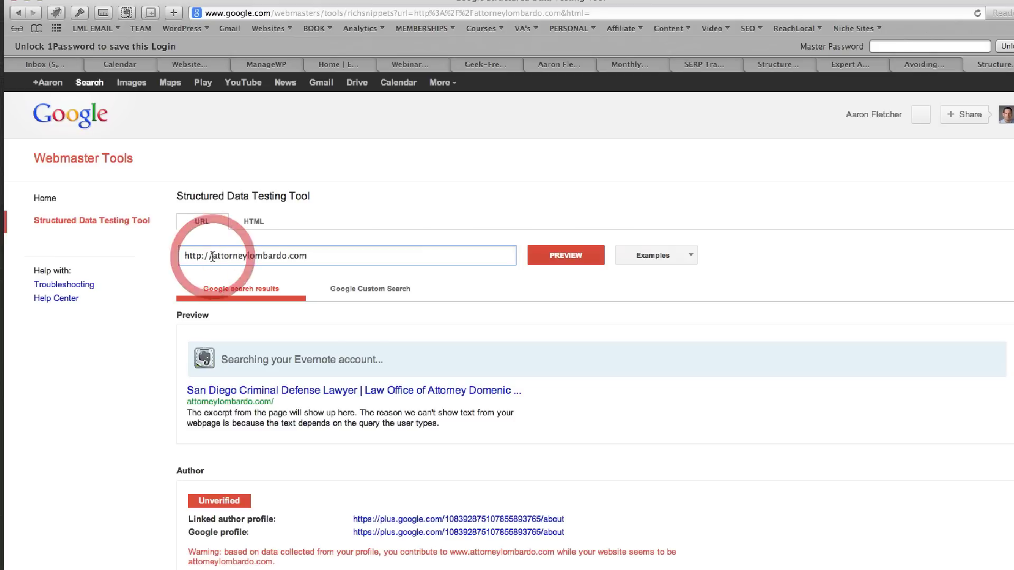
pyautogui.write('www.')
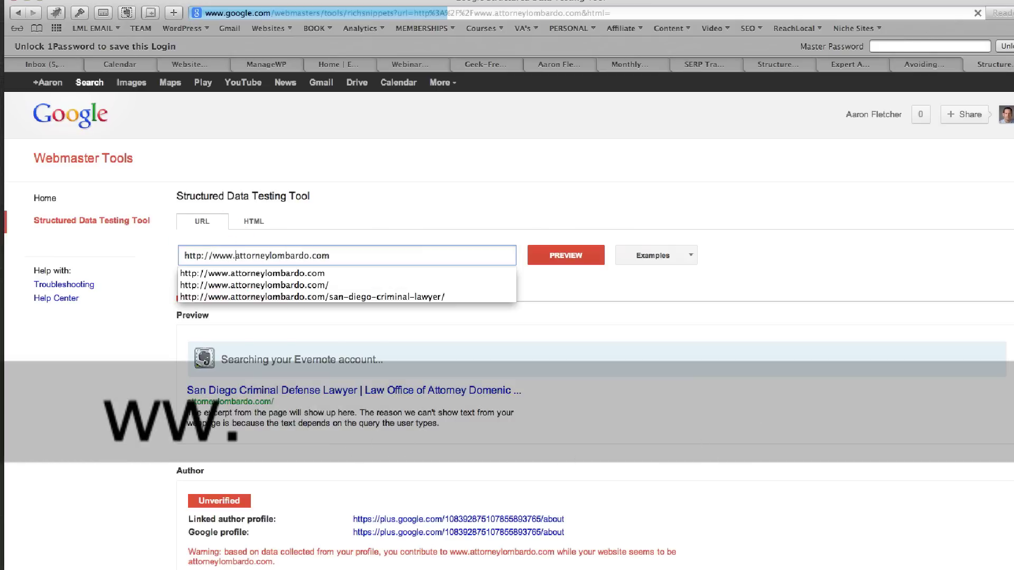
pyautogui.scroll(-5, 411, 463)
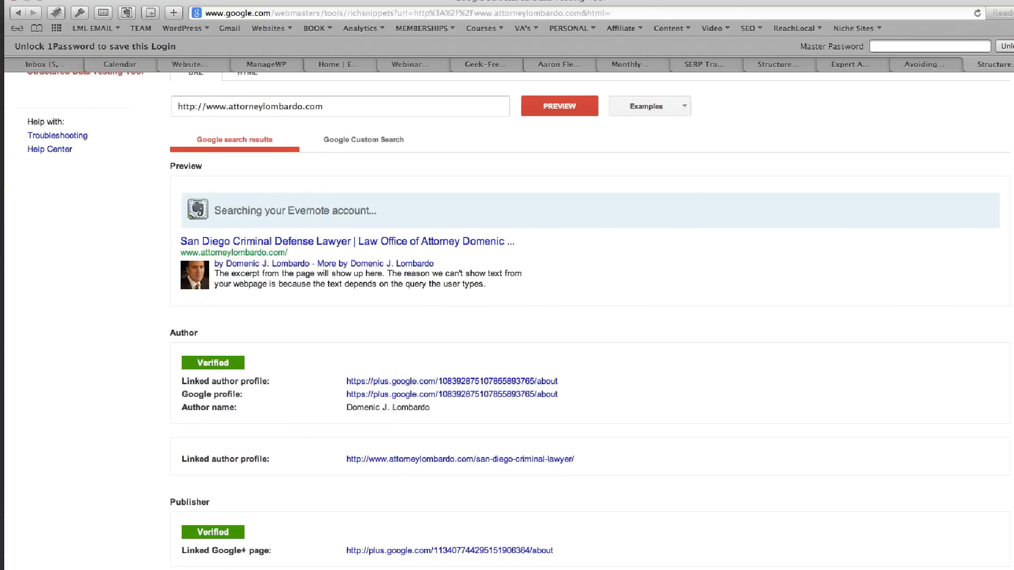
pyautogui.scroll(5, 507, 316)
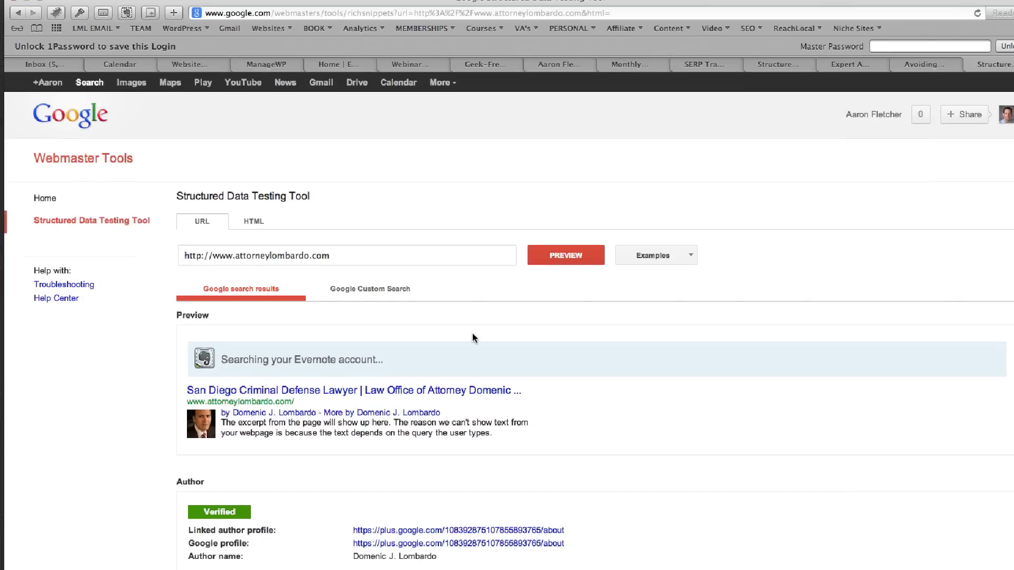
pyautogui.click(37, 64)
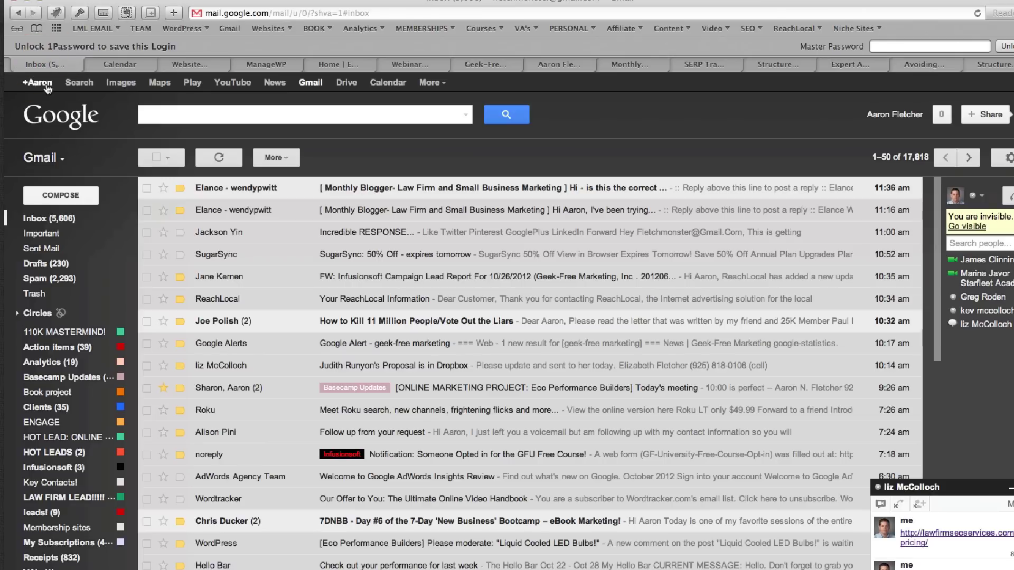
# Open the Google+ home stream from the account link in Gmail's black Google bar.
pyautogui.click(38, 83)
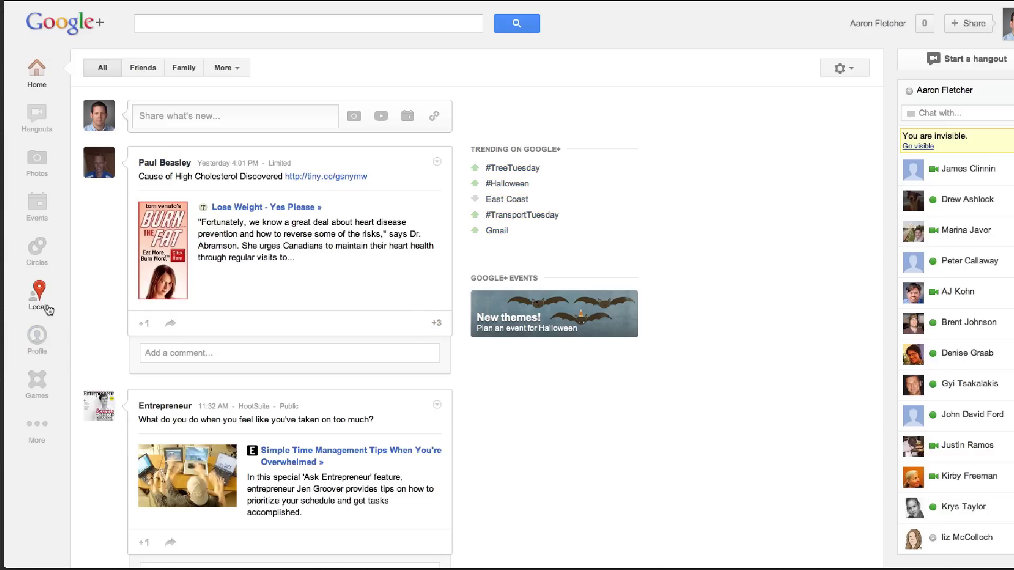
# Open the Google+ profile and switch it into edit mode to reach the About details.
pyautogui.click(38, 339)
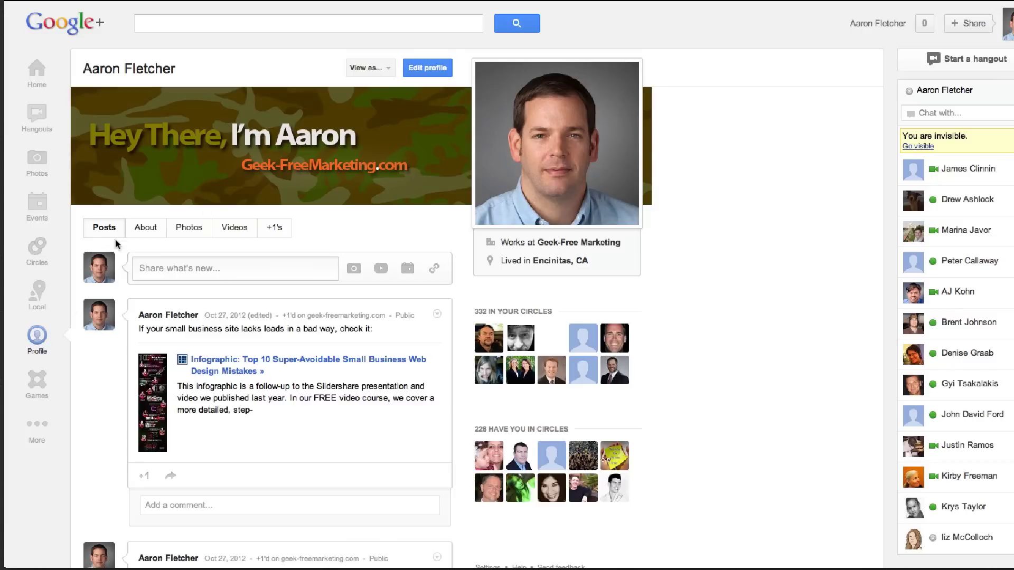
pyautogui.scroll(-3, 695, 233)
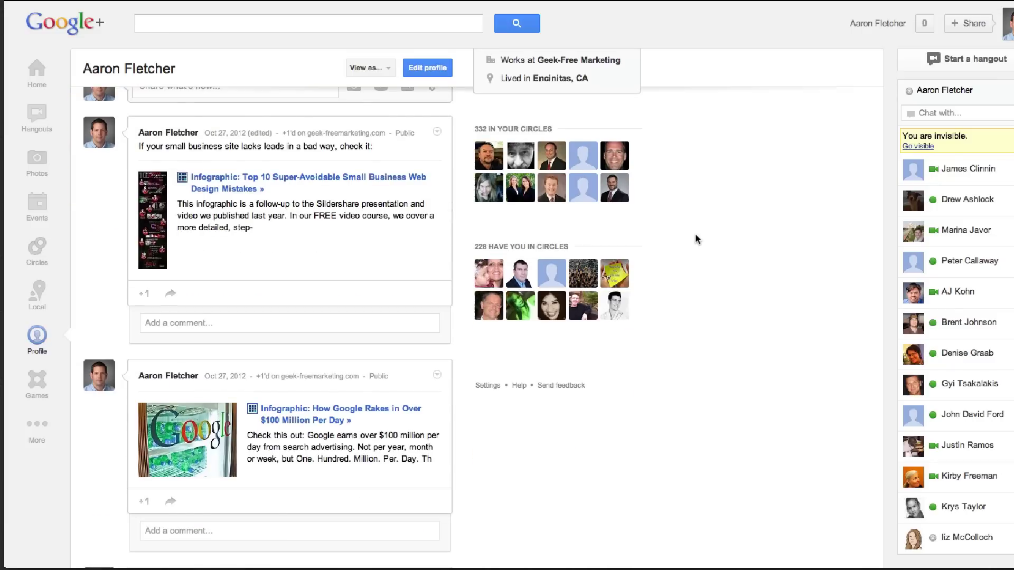
pyautogui.scroll(3, 695, 233)
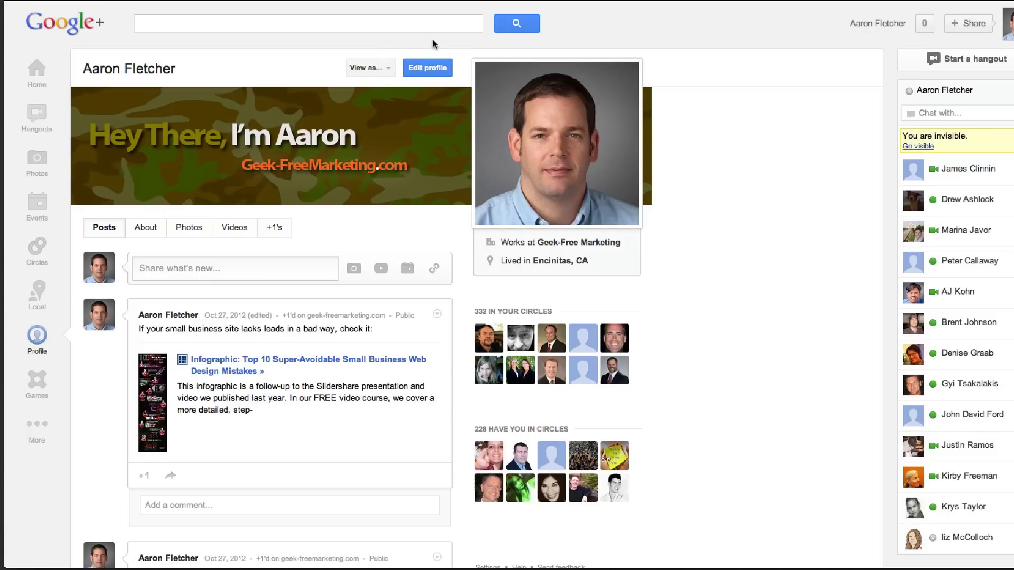
pyautogui.click(421, 67)
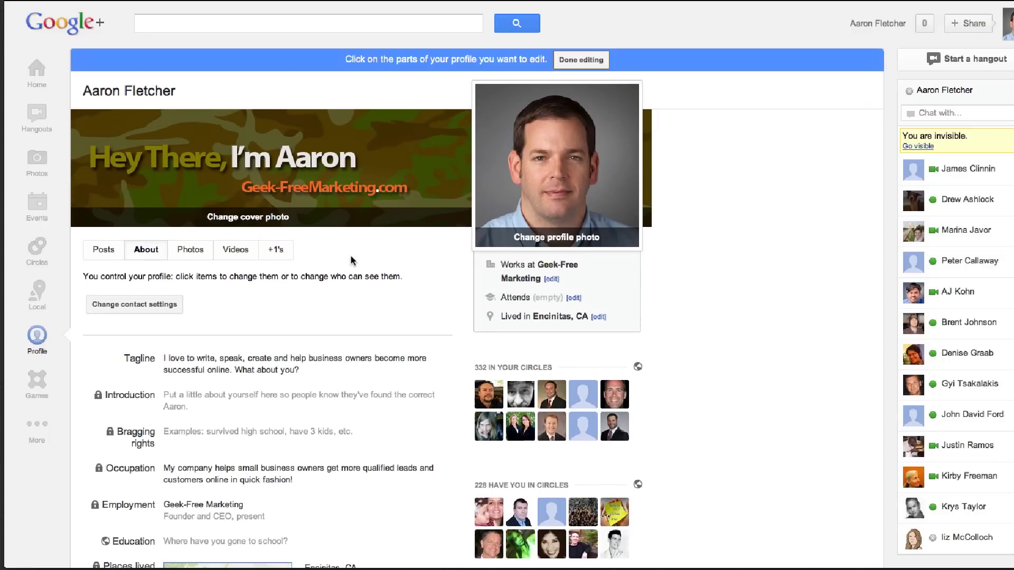
pyautogui.scroll(-10, 352, 260)
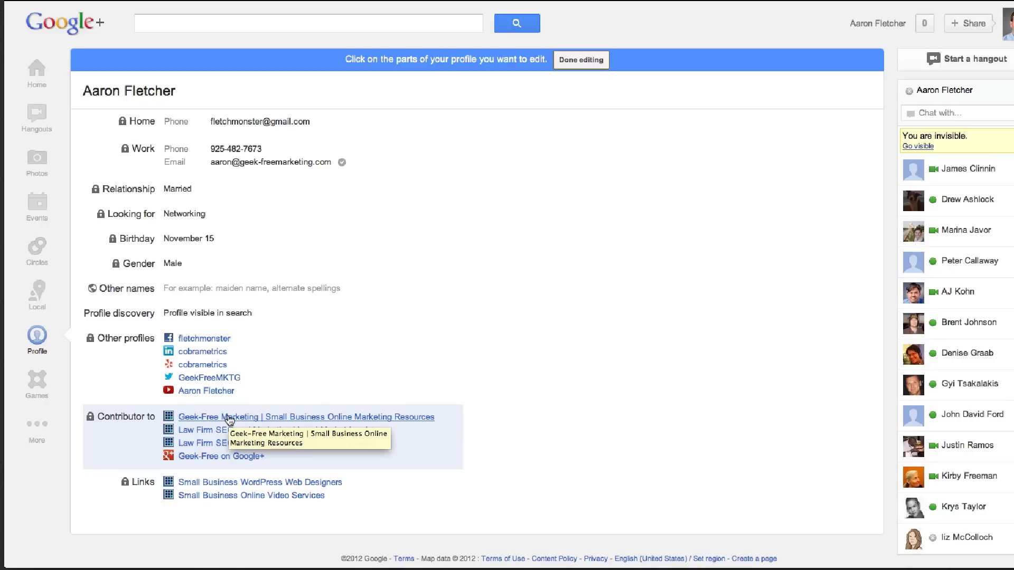
# Start a 'Contributor to' custom link with the ecoperformancebuilders.com URL, then cancel it.
pyautogui.click(113, 420)
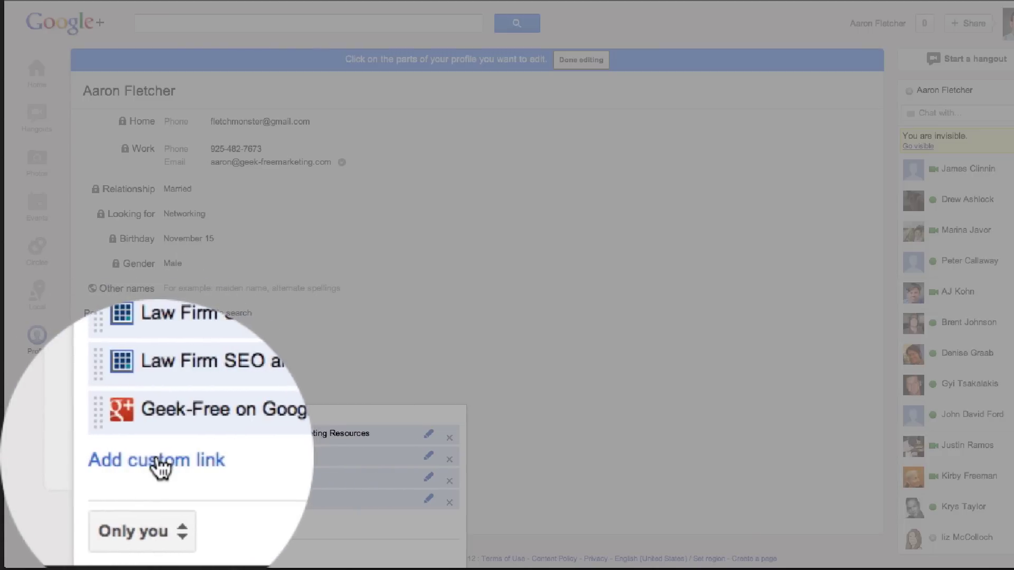
pyautogui.click(158, 463)
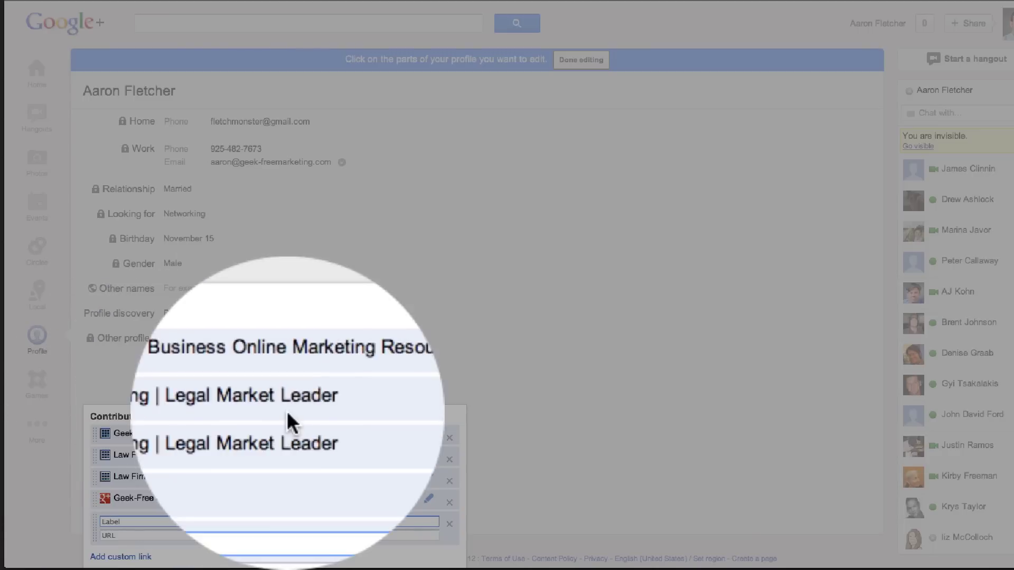
pyautogui.click(157, 417)
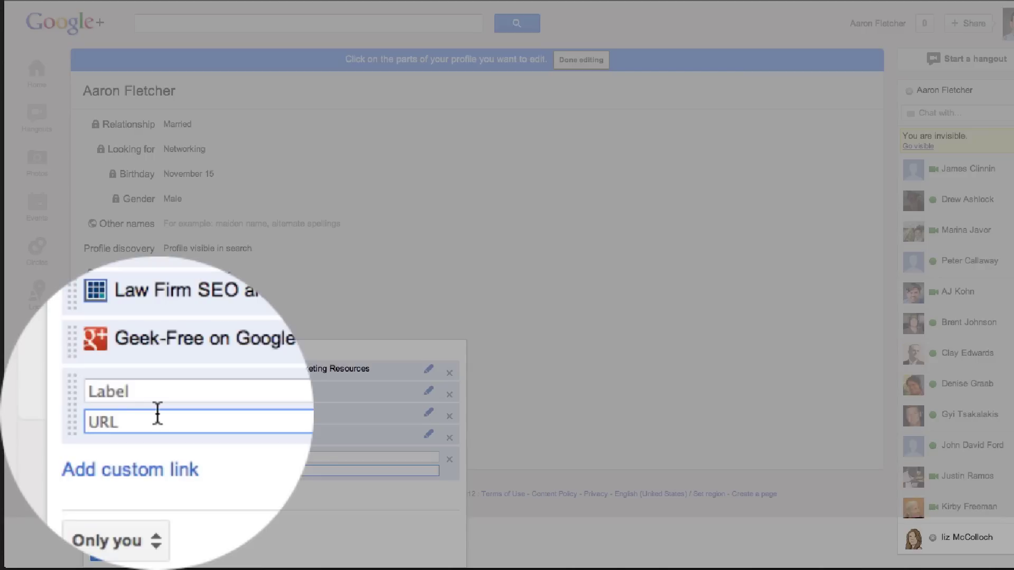
pyautogui.press('super+v')
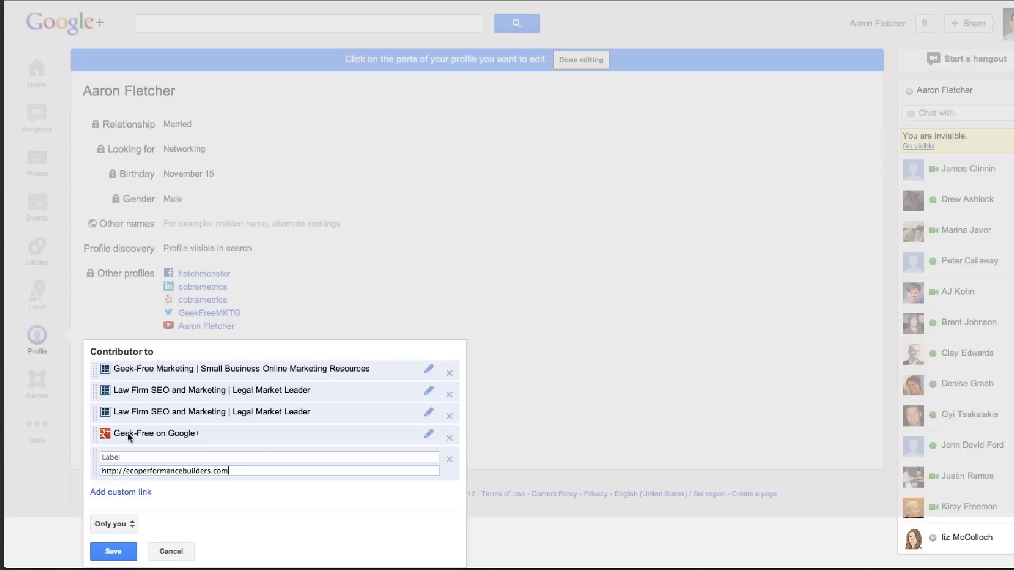
pyautogui.click(171, 551)
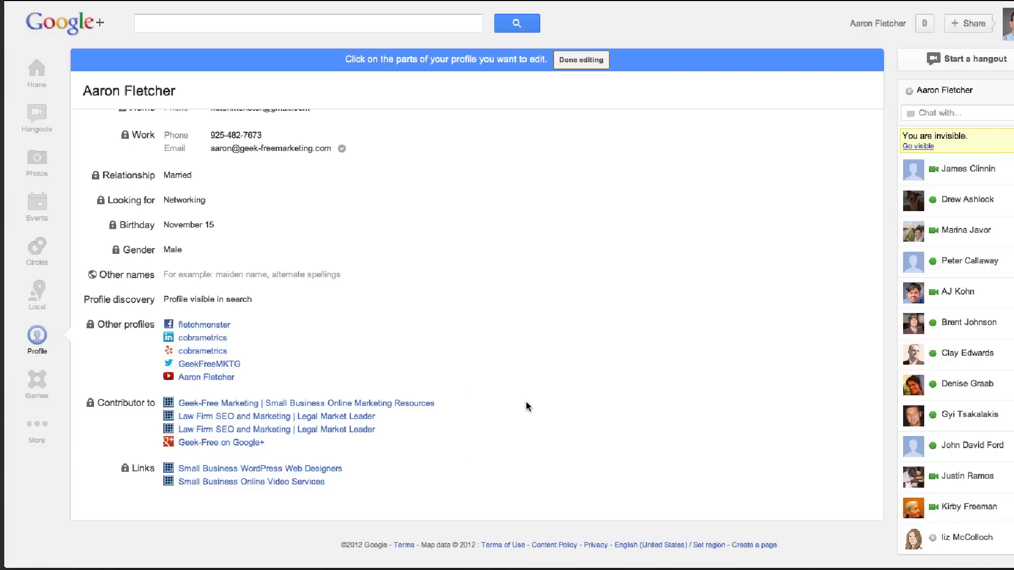
pyautogui.scroll(4, 526, 406)
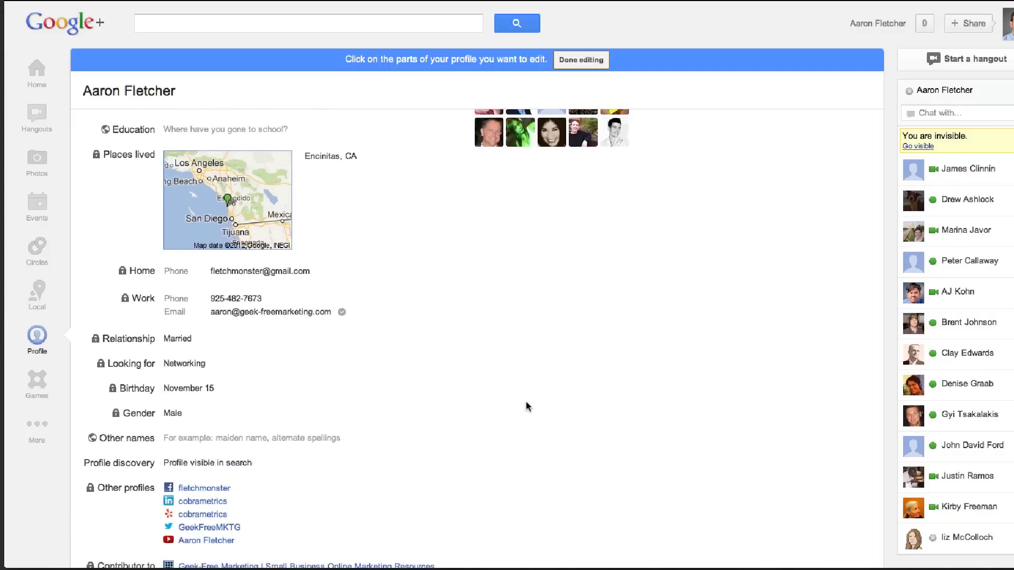
pyautogui.scroll(2, 526, 405)
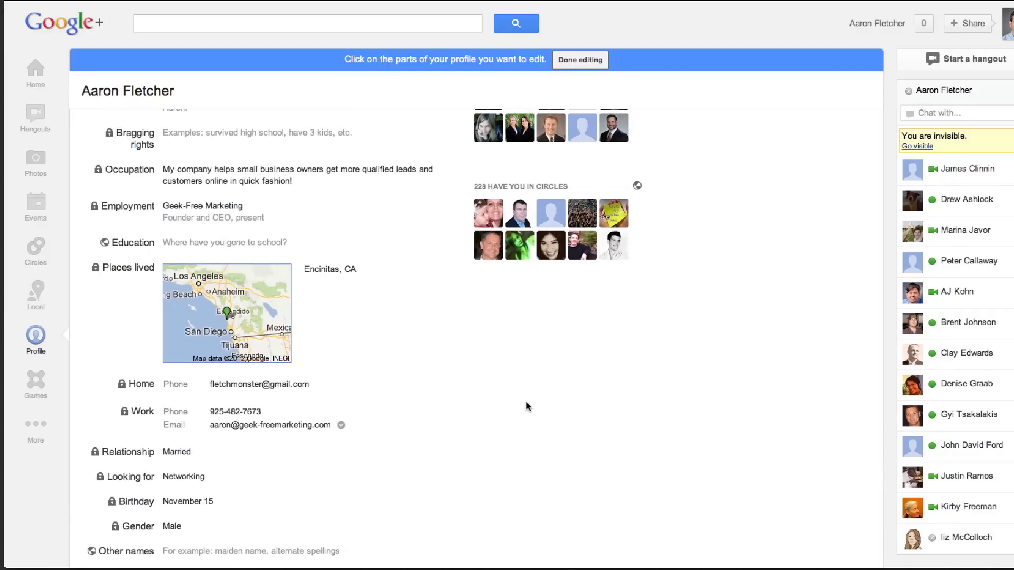
pyautogui.scroll(-2, 526, 406)
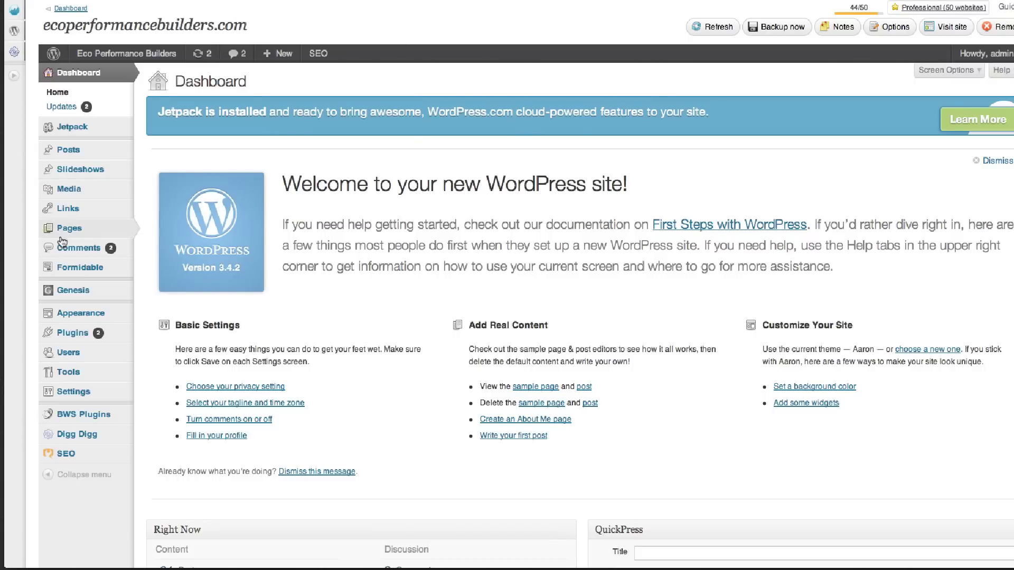
# Edit the editor user in WordPress Users, select its Google+ Contact Info field, then return to Google+.
pyautogui.click(82, 359)
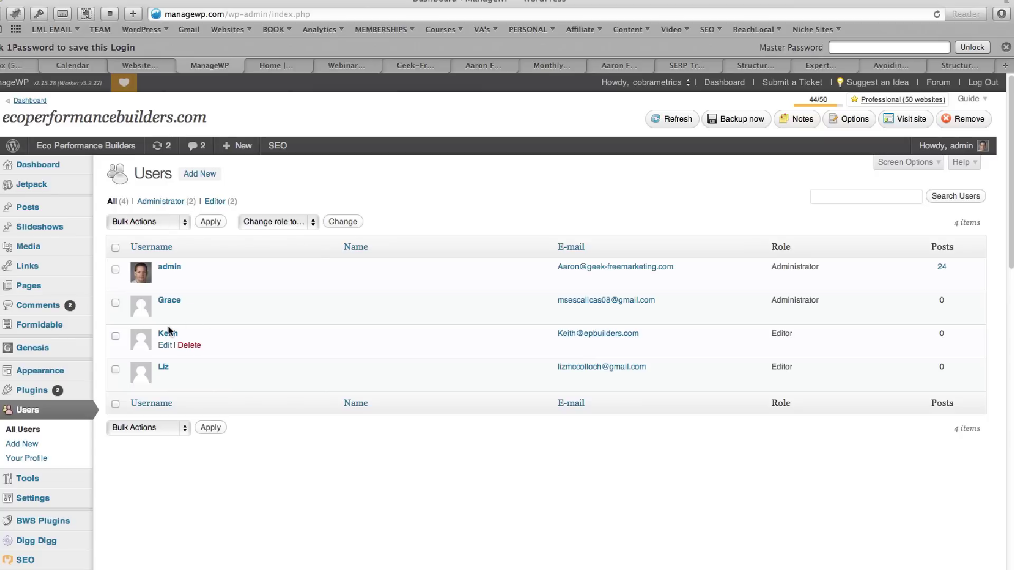
pyautogui.click(164, 346)
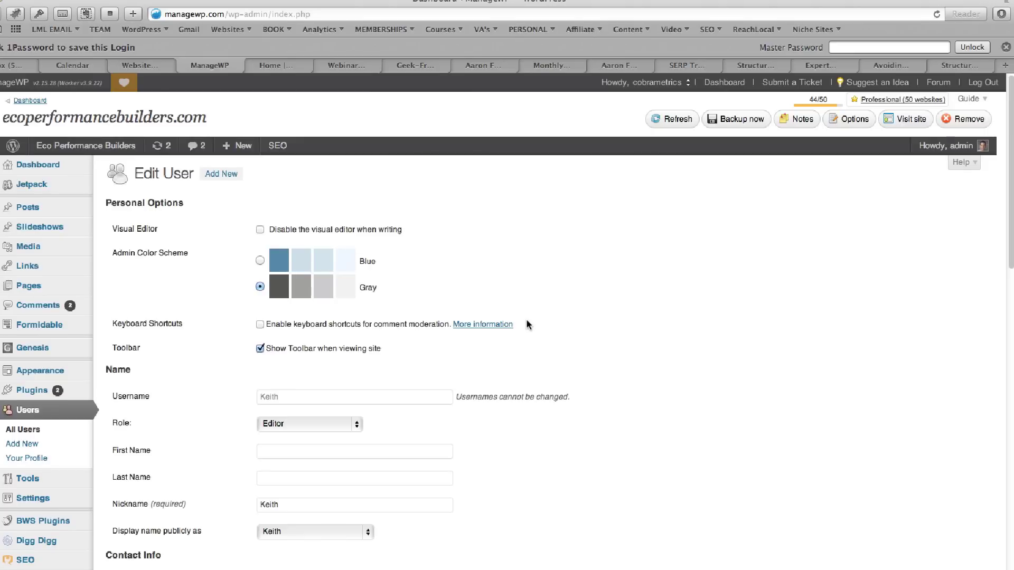
pyautogui.scroll(-5, 526, 318)
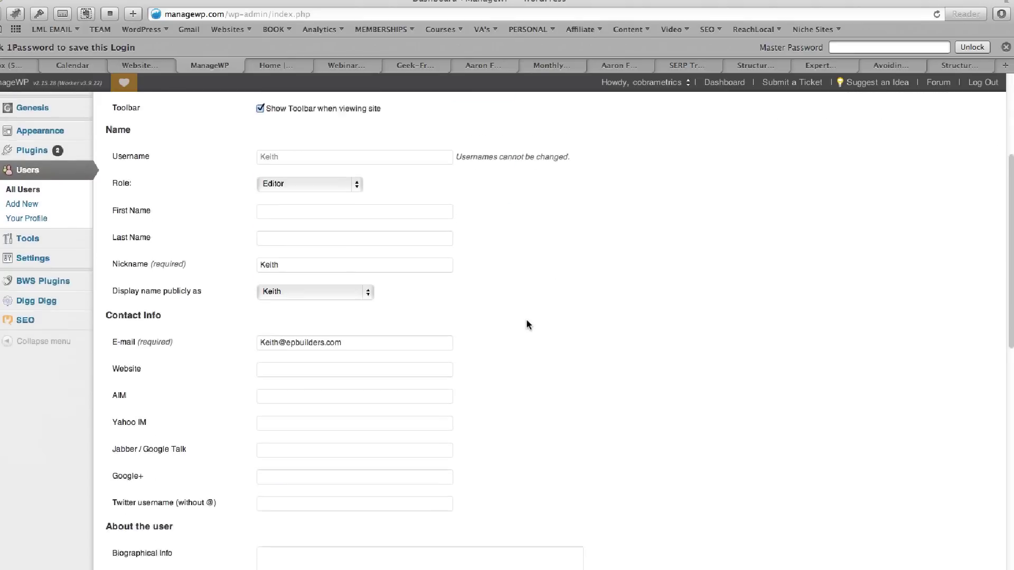
pyautogui.click(266, 426)
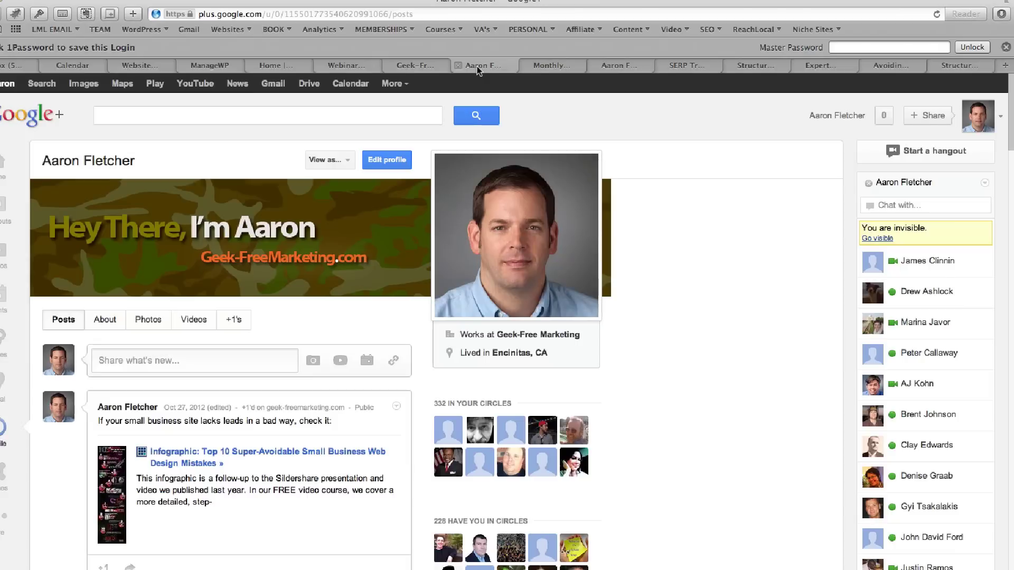
pyautogui.click(477, 65)
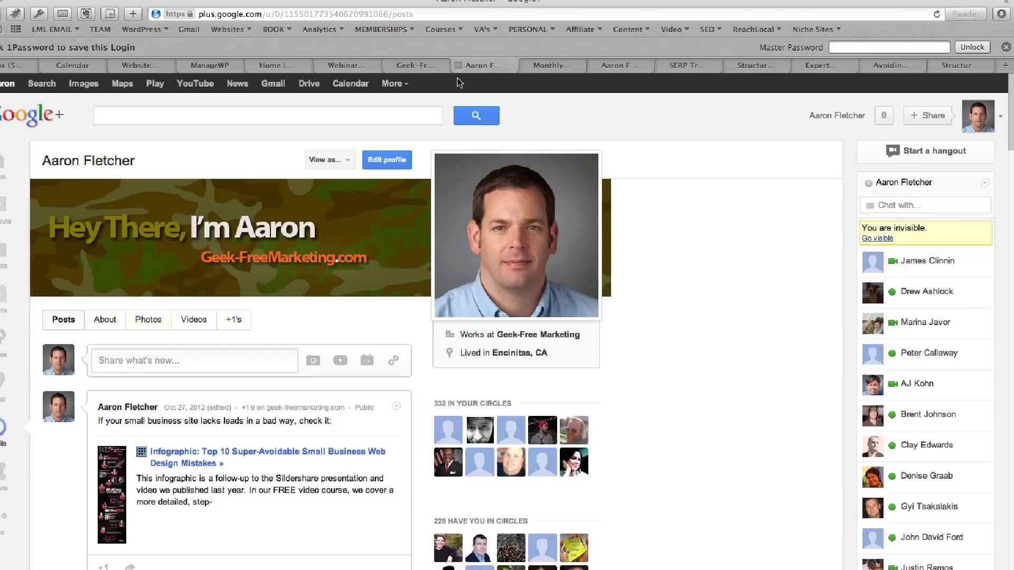
# Show the Google+ profile's About page, look it over, and select its /about URL.
pyautogui.click(105, 321)
pyautogui.scroll(-5, 331, 489)
pyautogui.scroll(-9, 335, 475)
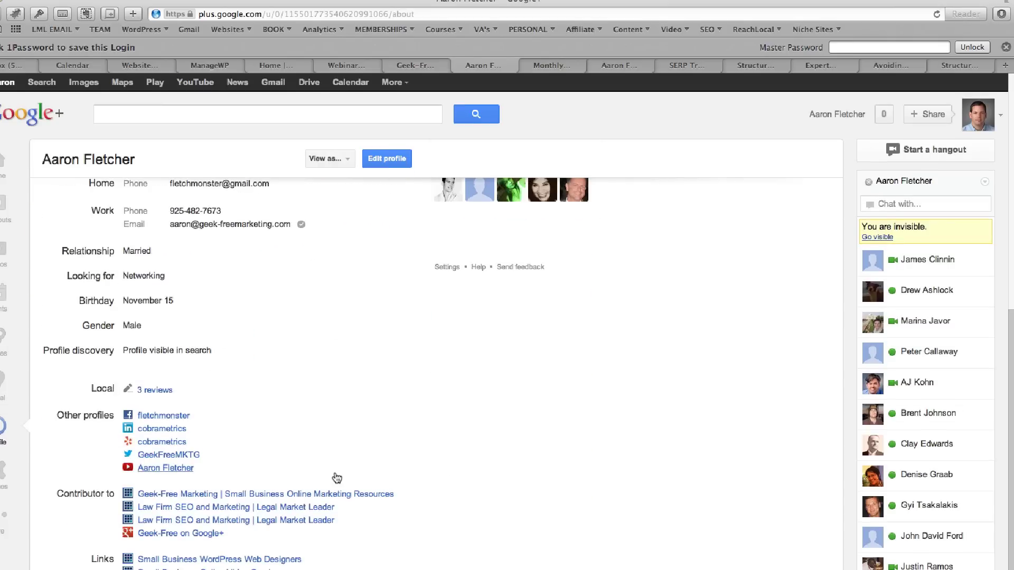
pyautogui.scroll(14, 238, 440)
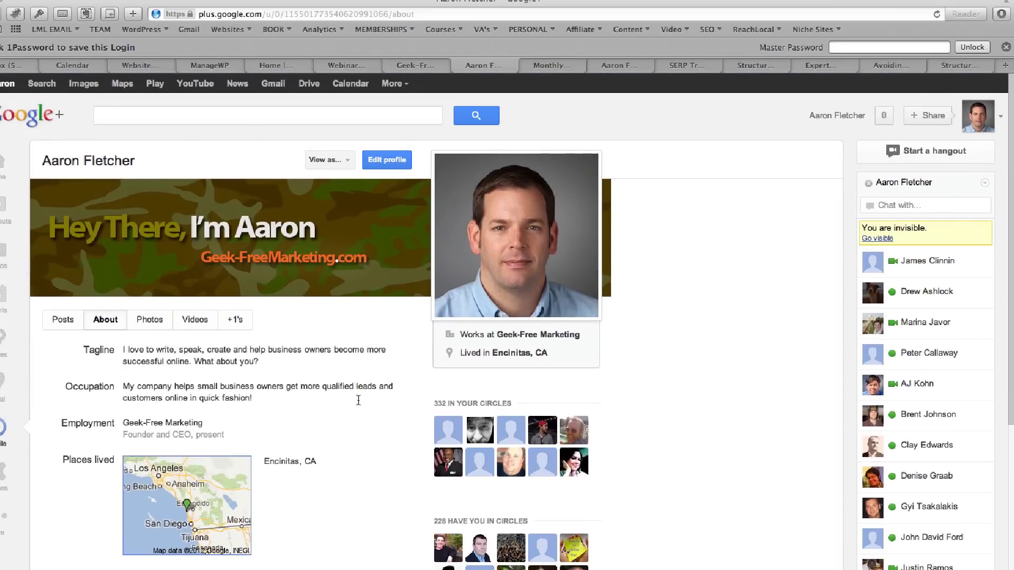
pyautogui.scroll(-11, 348, 443)
pyautogui.scroll(-3, 348, 448)
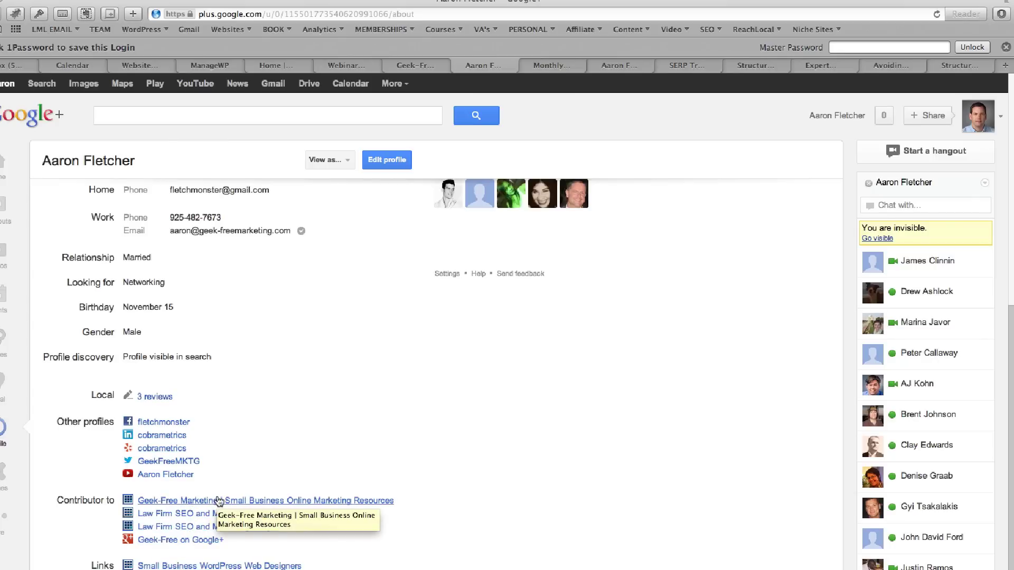
pyautogui.scroll(10, 332, 407)
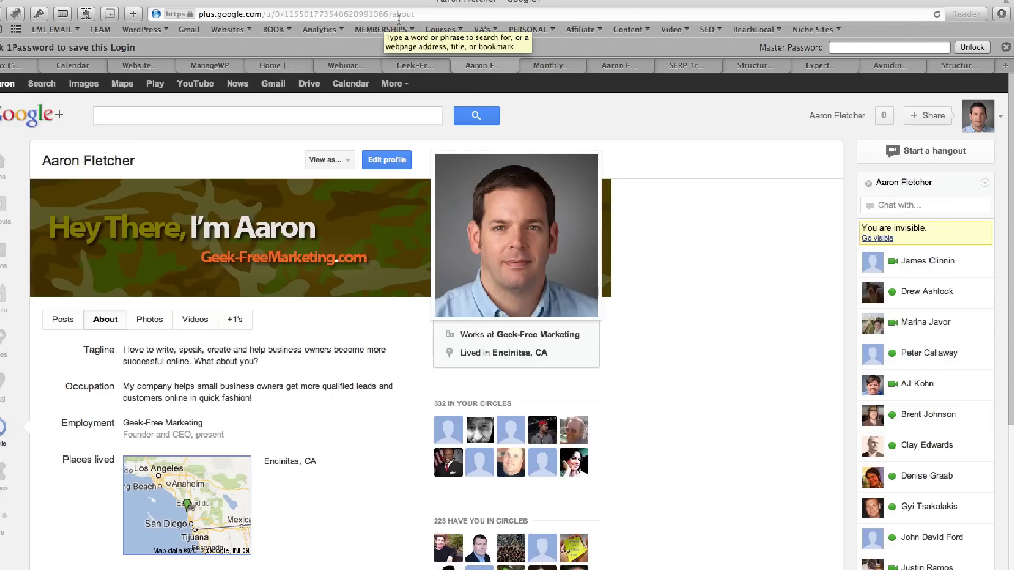
pyautogui.click(206, 12)
pyautogui.press('super+c')
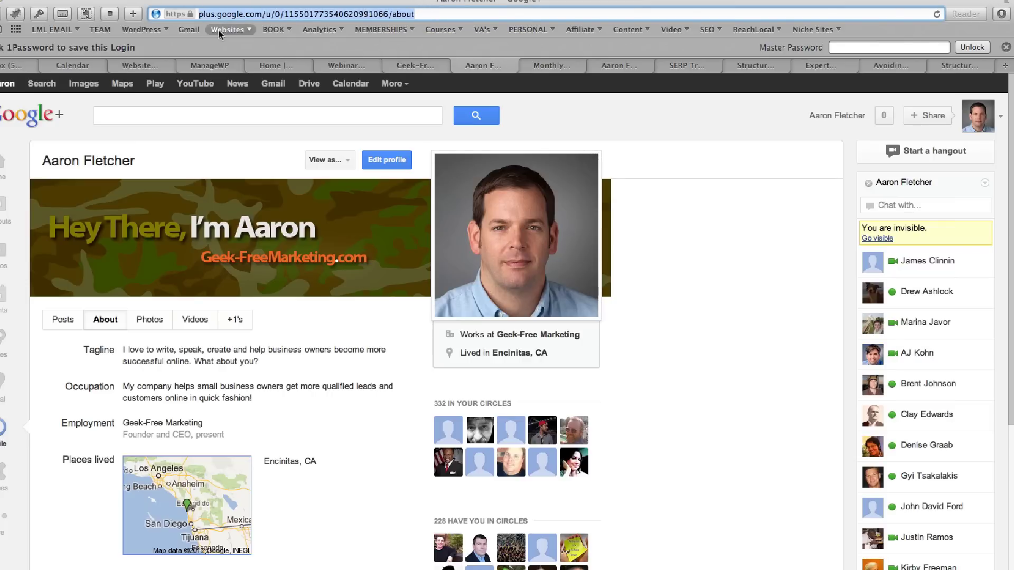
# Paste the Google+ About page URL into the WordPress user's Google+ field, then erase it.
pyautogui.click(214, 65)
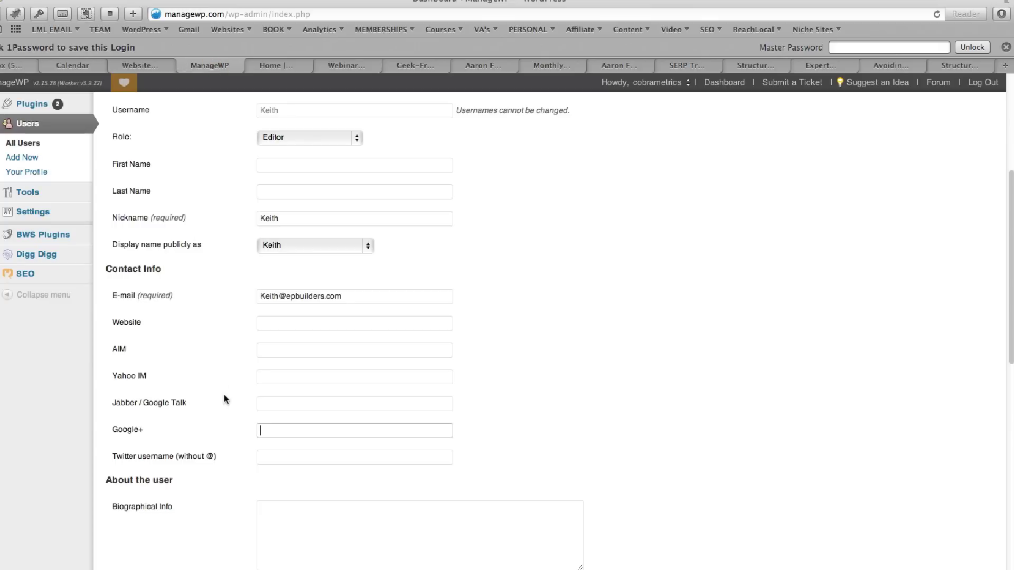
pyautogui.press('super+v')
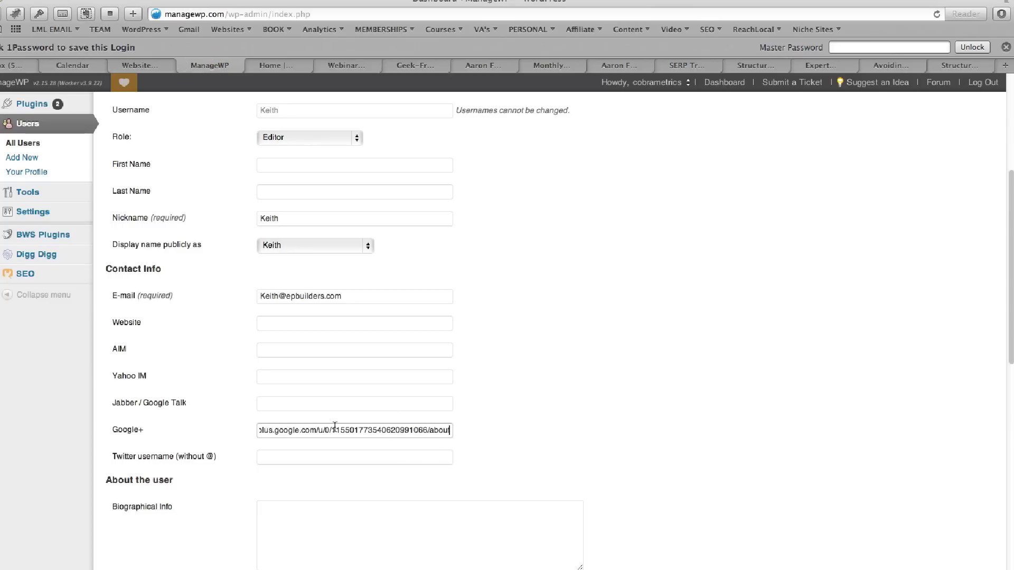
pyautogui.scroll(-5, 430, 468)
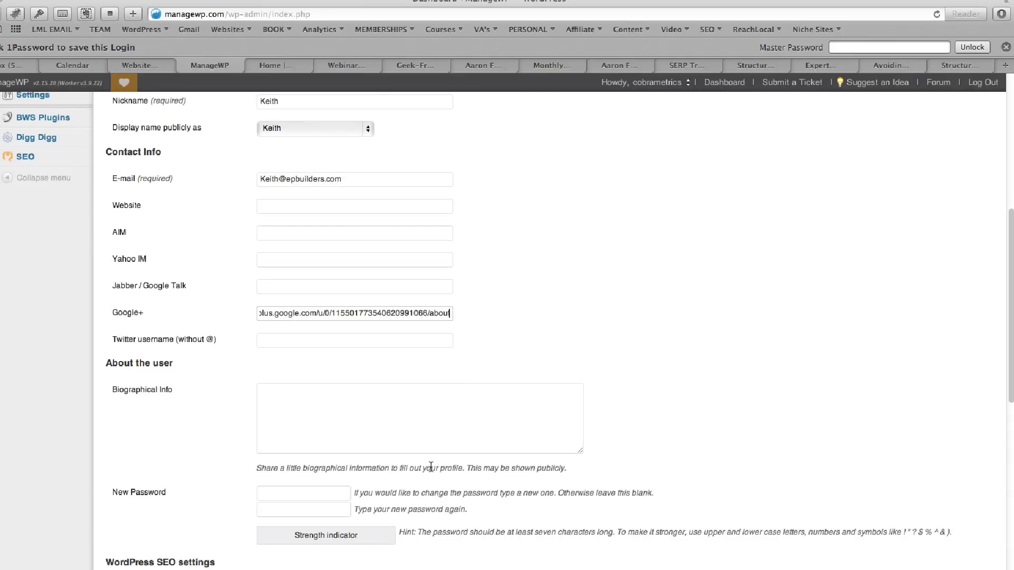
pyautogui.scroll(3, 432, 430)
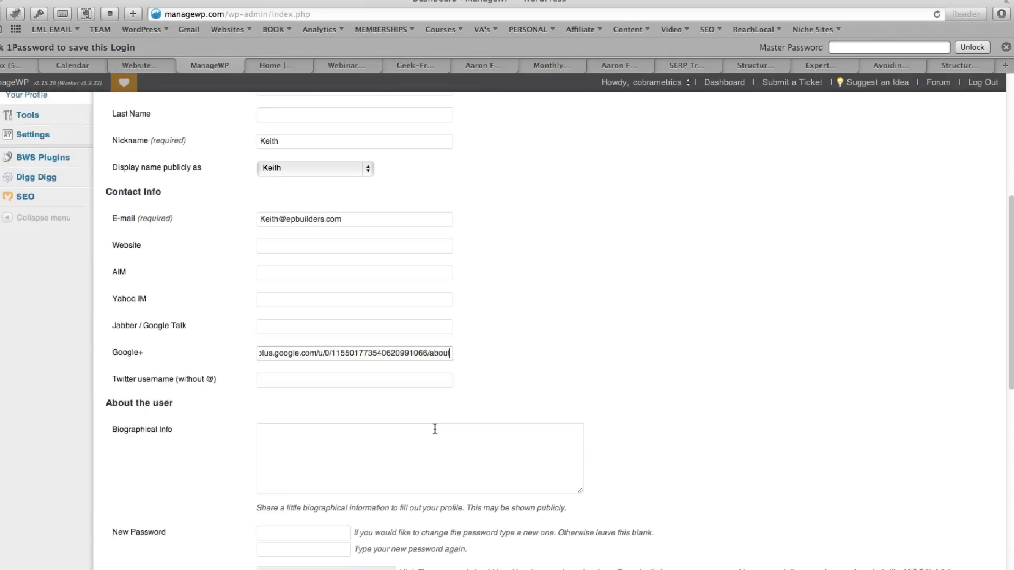
pyautogui.press('BackSpace')
pyautogui.press('BackSpace')
pyautogui.press('BackSpace')
pyautogui.press('BackSpace')
pyautogui.press('BackSpace')
pyautogui.press('BackSpace')
pyautogui.press('BackSpace')
pyautogui.press('BackSpace')
pyautogui.press('BackSpace')
pyautogui.press('BackSpace')
pyautogui.press('BackSpace')
pyautogui.press('BackSpace')
pyautogui.press('BackSpace')
pyautogui.press('BackSpace')
pyautogui.press('BackSpace')
pyautogui.press('BackSpace')
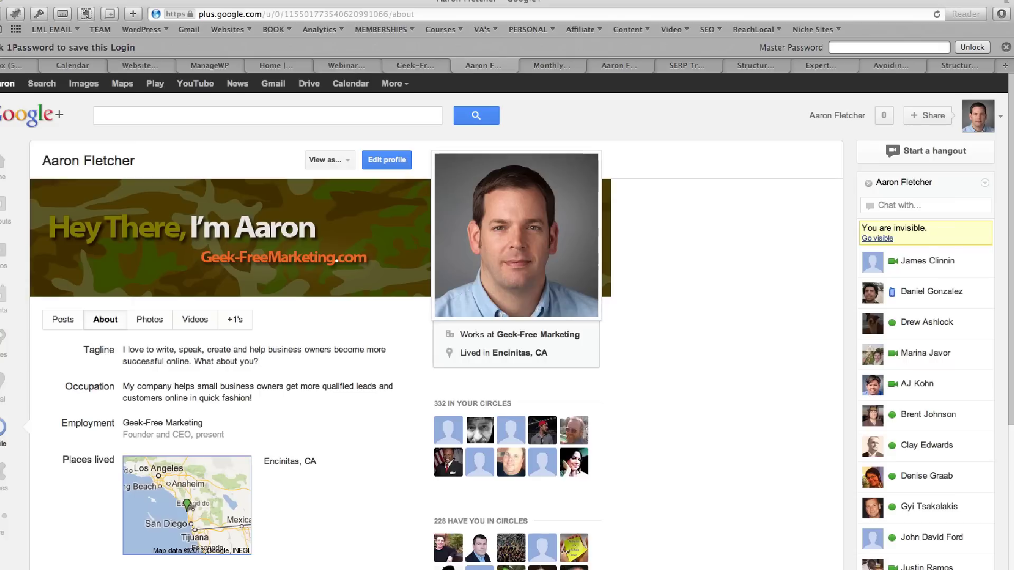
pyautogui.moveTo(4, 516)
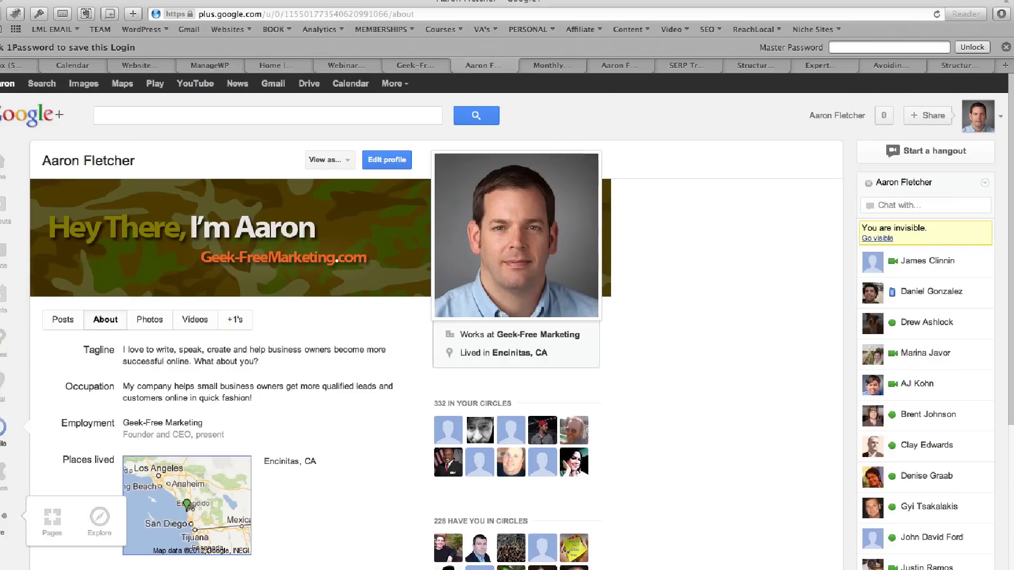
pyautogui.click(946, 65)
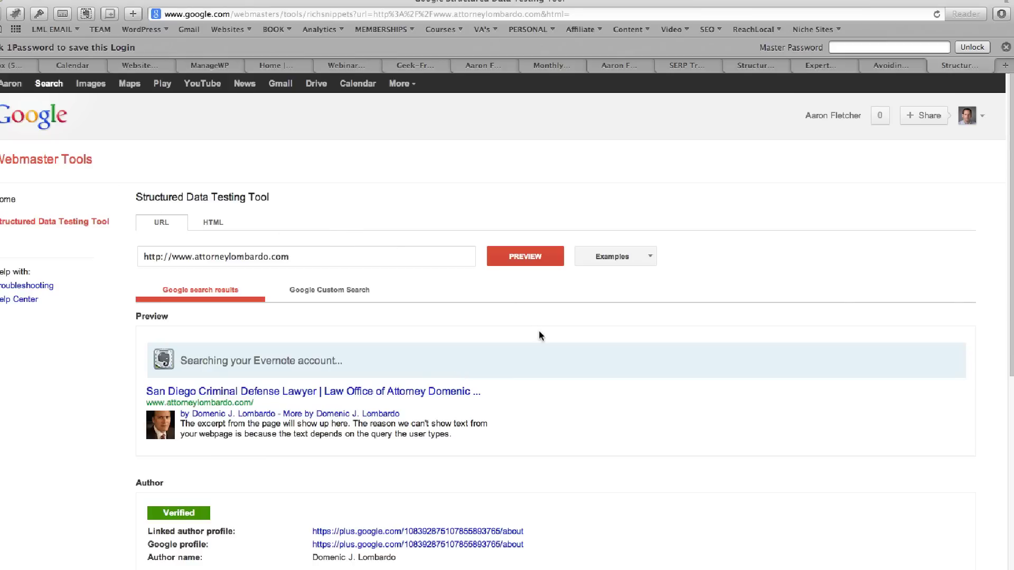
pyautogui.scroll(-5, 475, 397)
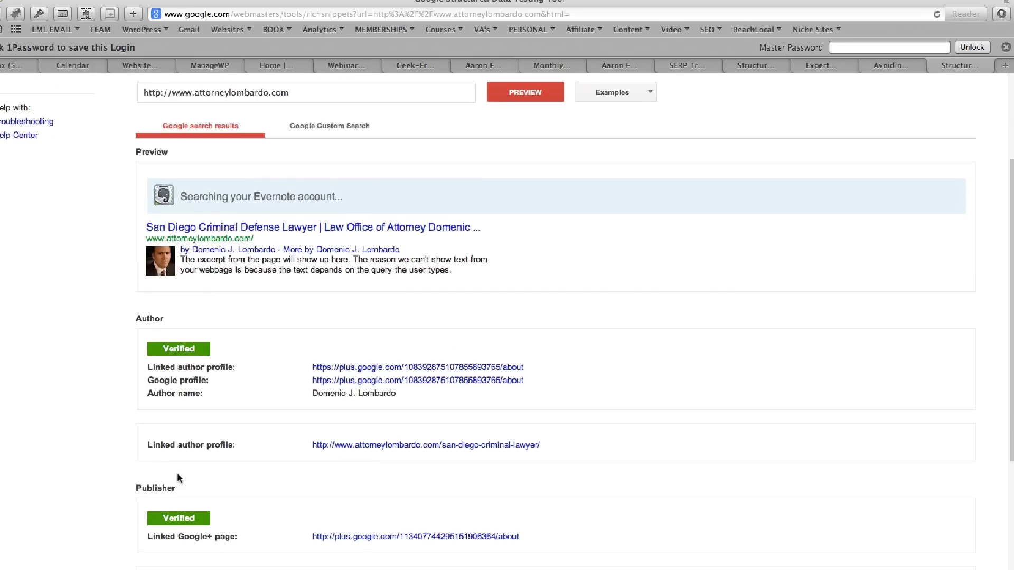
pyautogui.scroll(5, 695, 546)
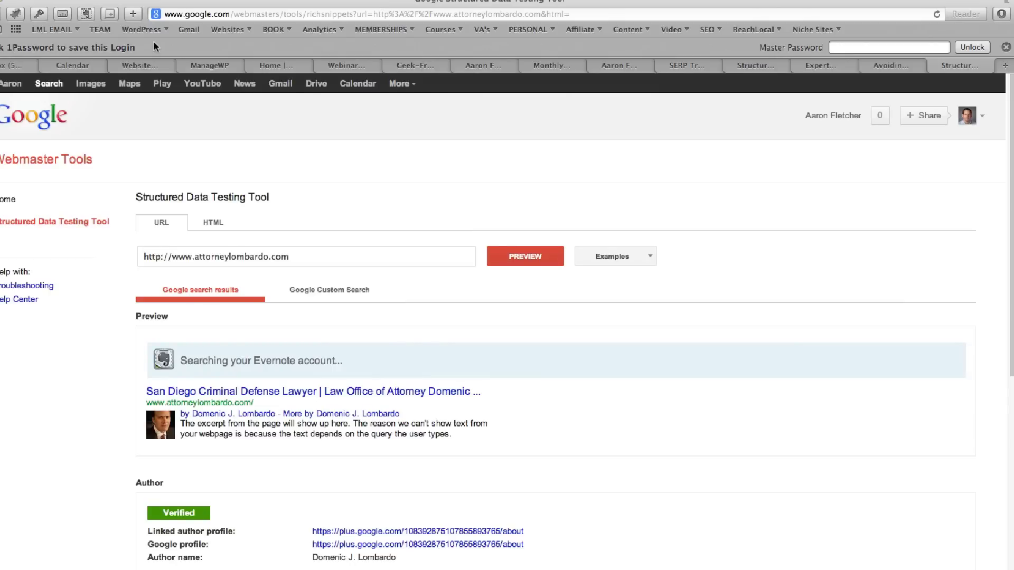
# From the personal profile's Pages list, open the Geek-Free Marketing business page.
pyautogui.click(414, 61)
pyautogui.click(489, 62)
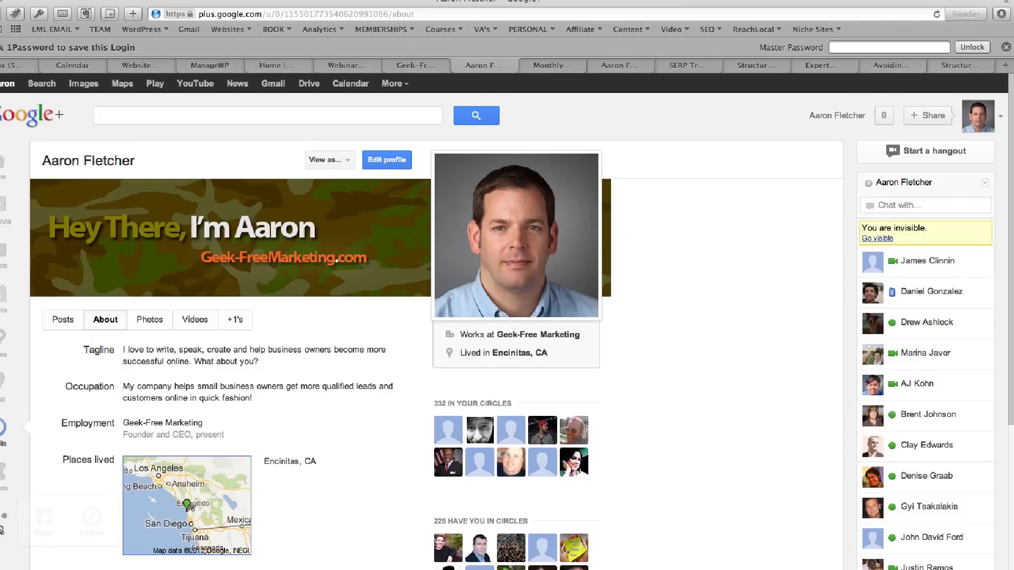
pyautogui.moveTo(3, 520)
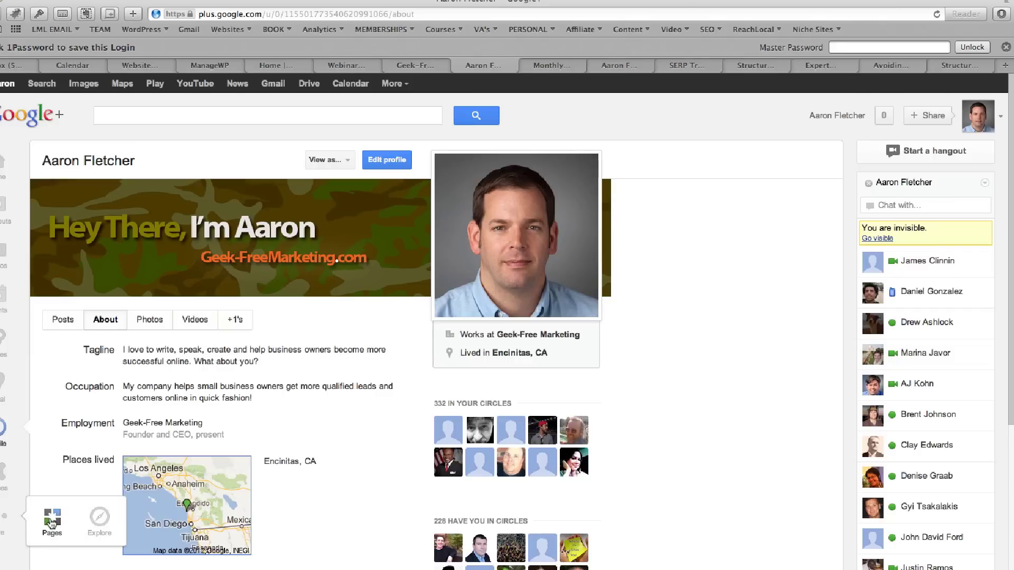
pyautogui.click(53, 522)
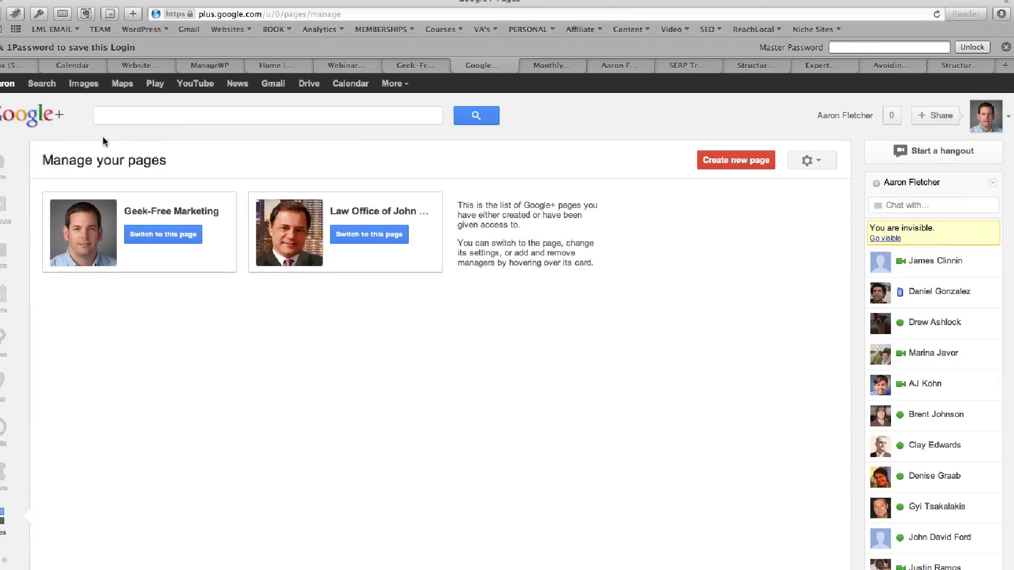
pyautogui.moveTo(153, 237)
pyautogui.click(85, 232)
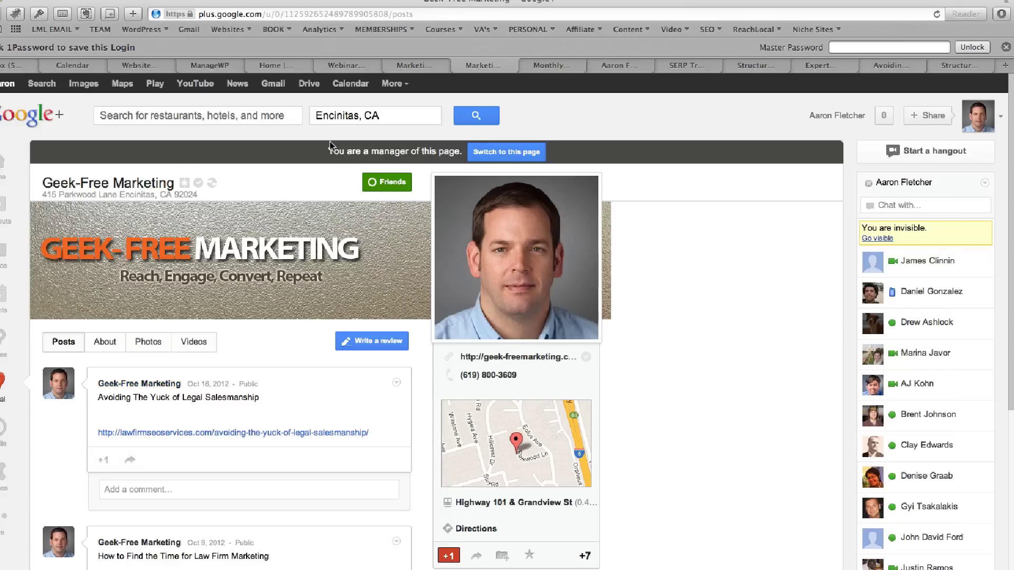
# Search for Eco Performance Builders, changing the location from Encinitas, CA to Concord, CA.
pyautogui.click(285, 119)
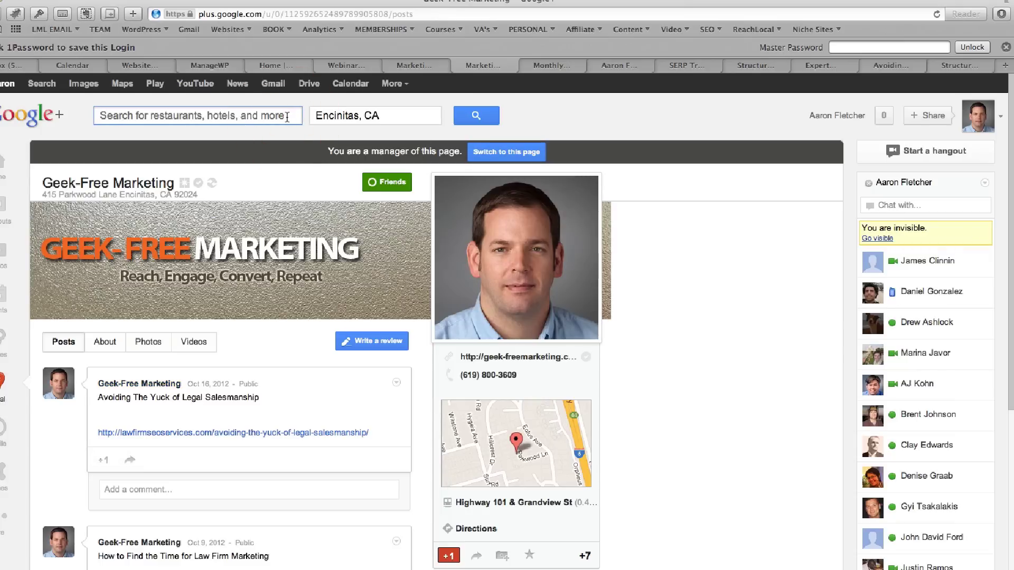
pyautogui.write('e')
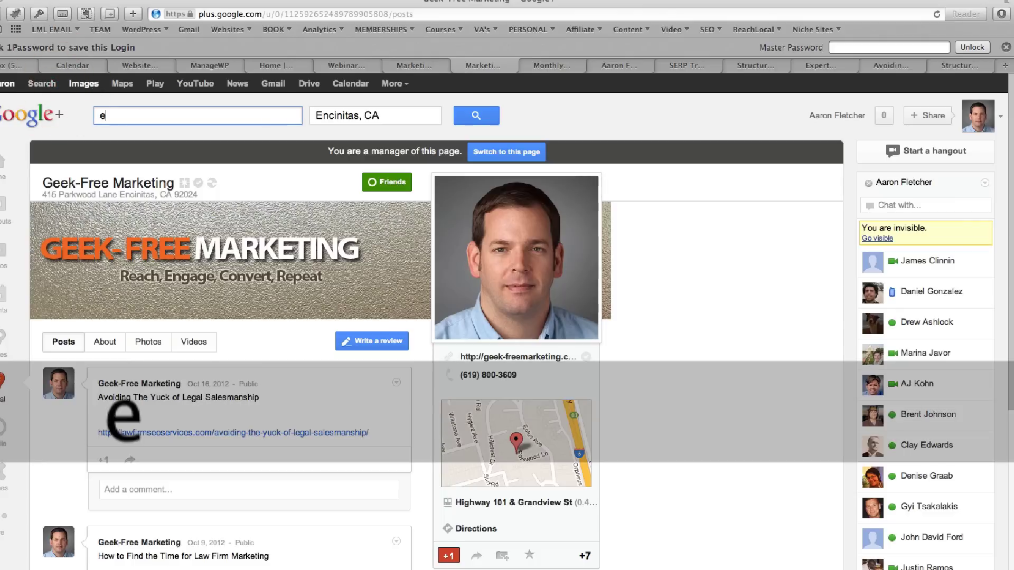
pyautogui.write('co perform')
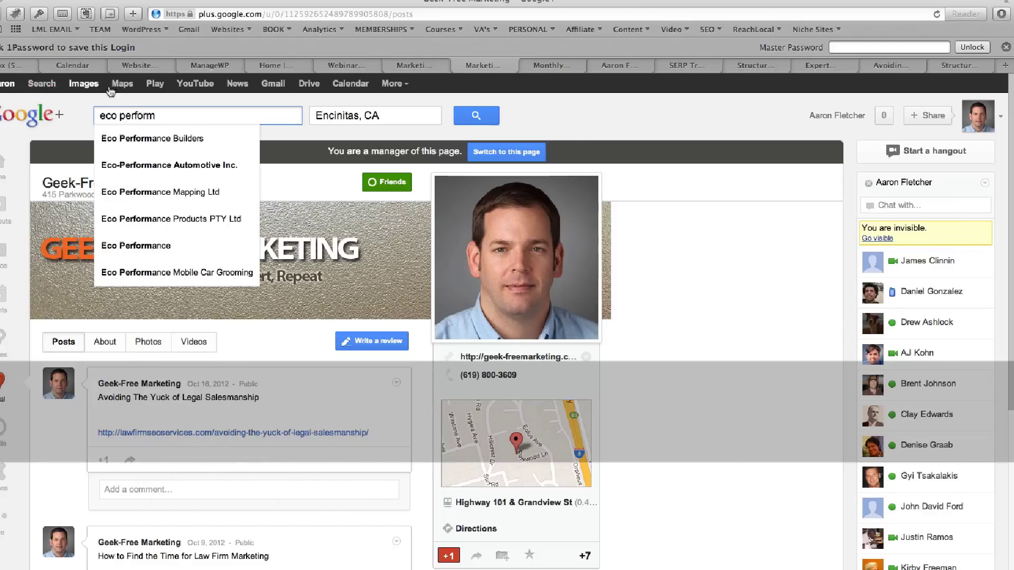
pyautogui.click(153, 138)
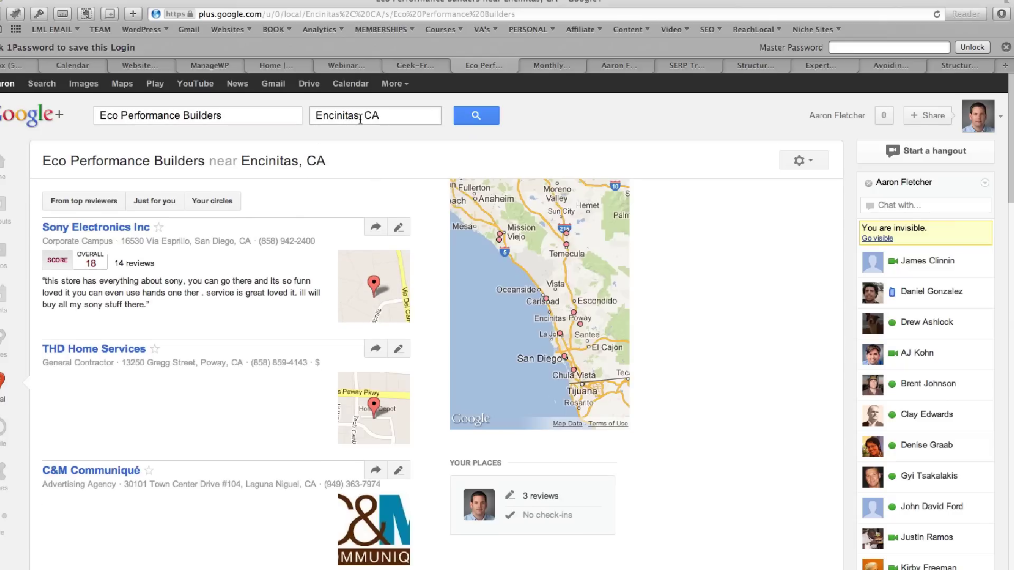
pyautogui.moveTo(361, 116); pyautogui.dragTo(315, 115)
pyautogui.write('concord')
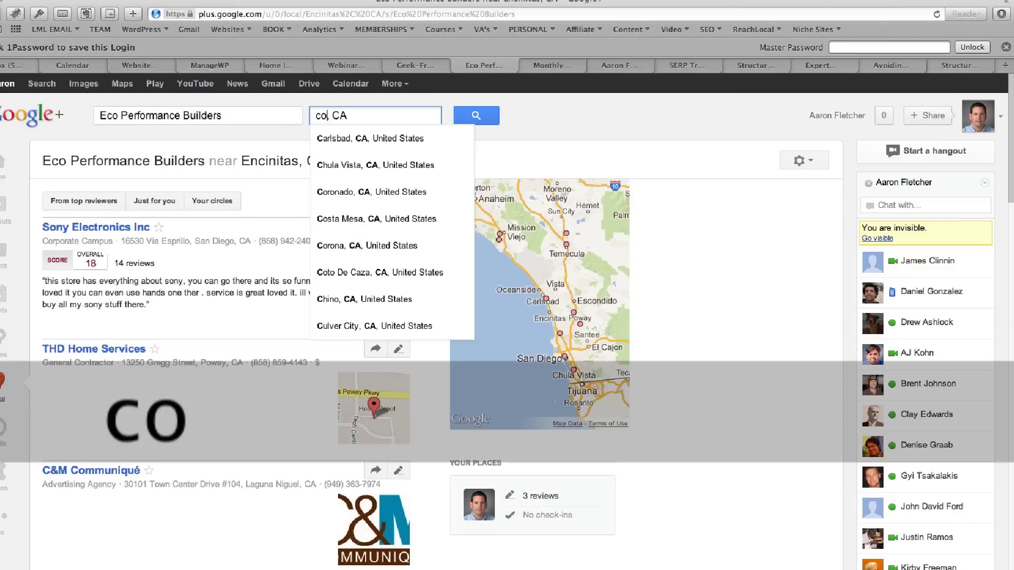
pyautogui.click(473, 118)
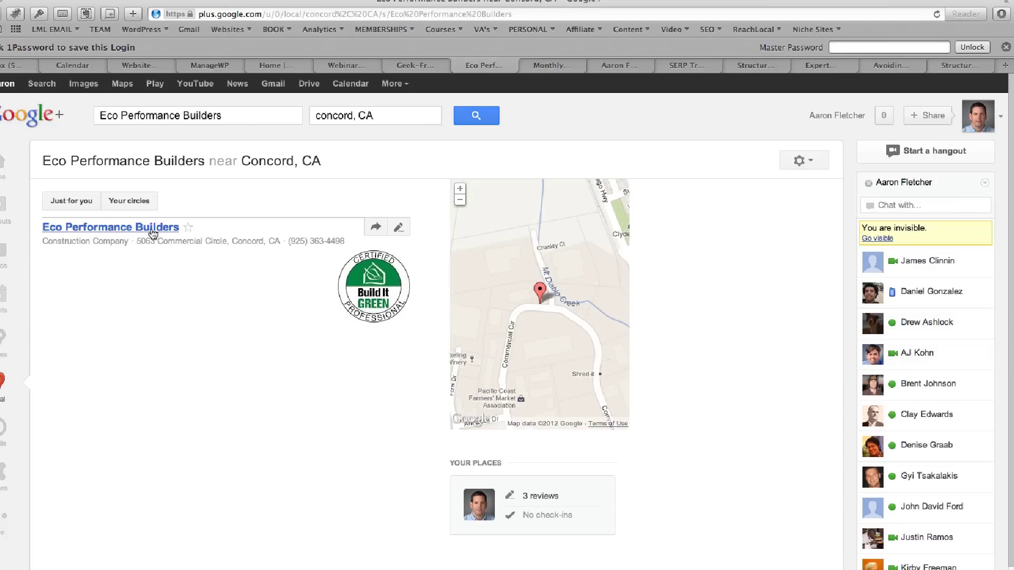
# Open the Eco Performance Builders result to view its local About page.
pyautogui.click(153, 228)
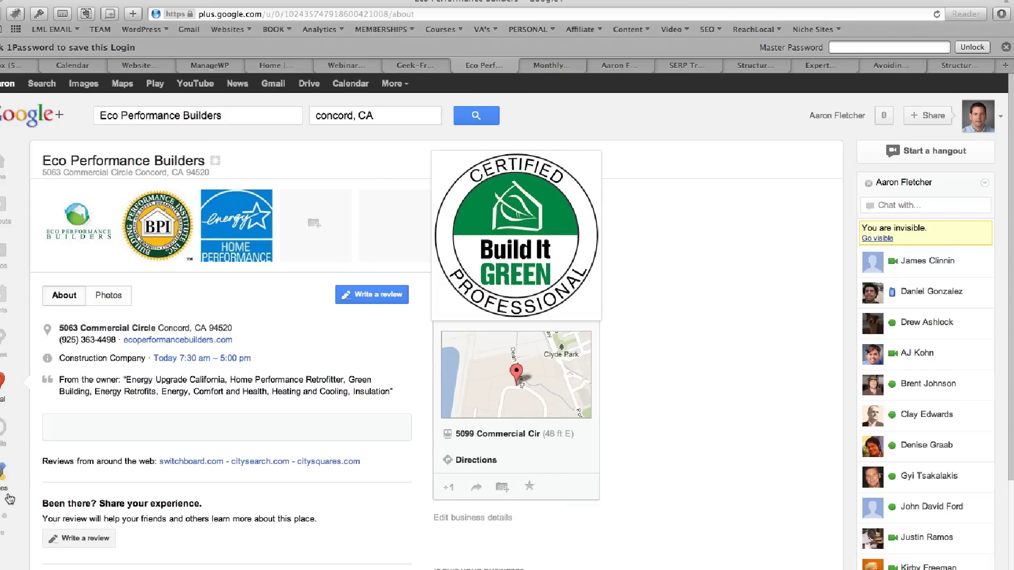
pyautogui.moveTo(5, 516)
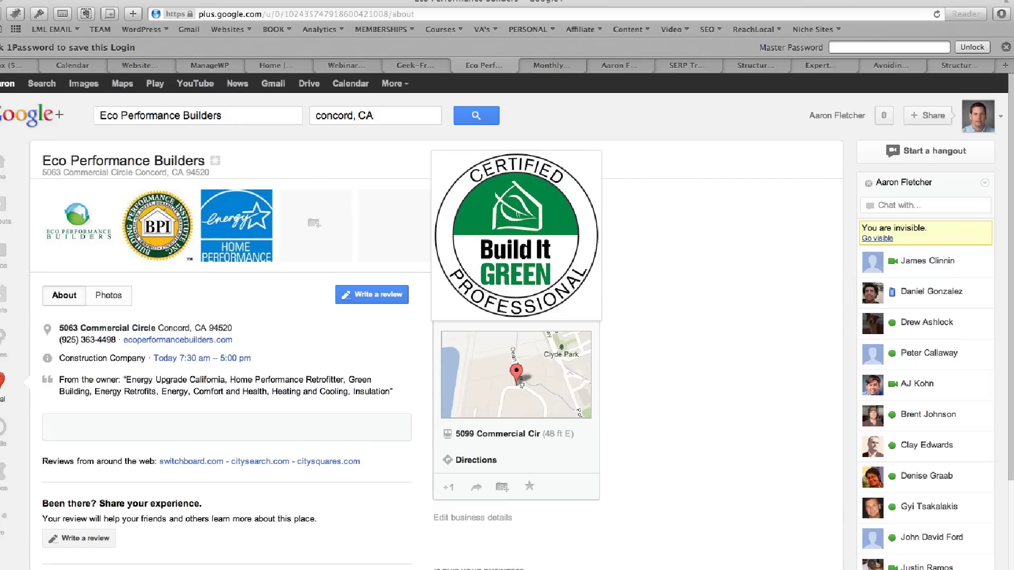
# Go back to Geek-Free Marketing, switch to acting as that page, and dismiss the rejected-edits notice.
pyautogui.press('super+bracketleft')
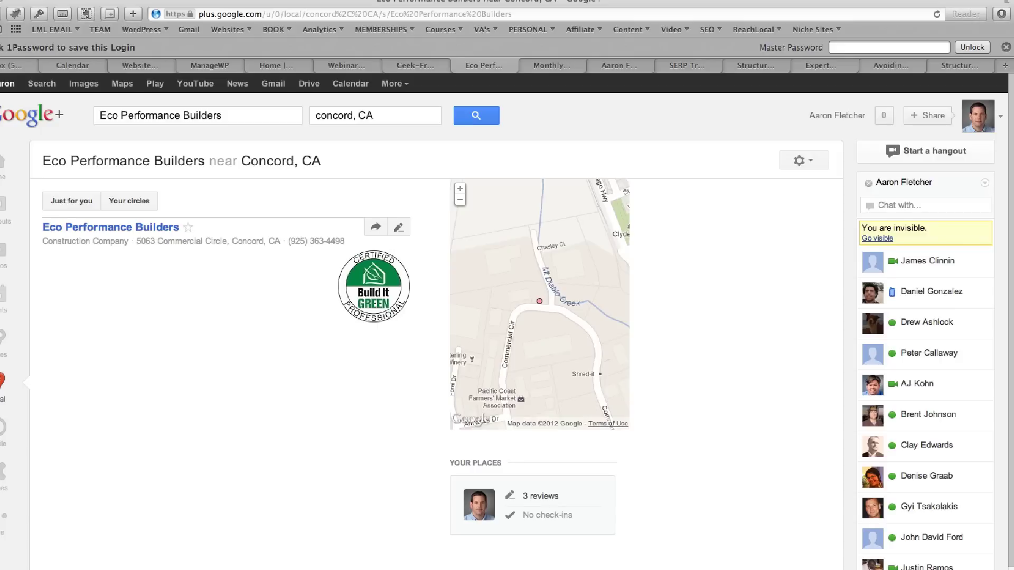
pyautogui.press('super+bracketleft')
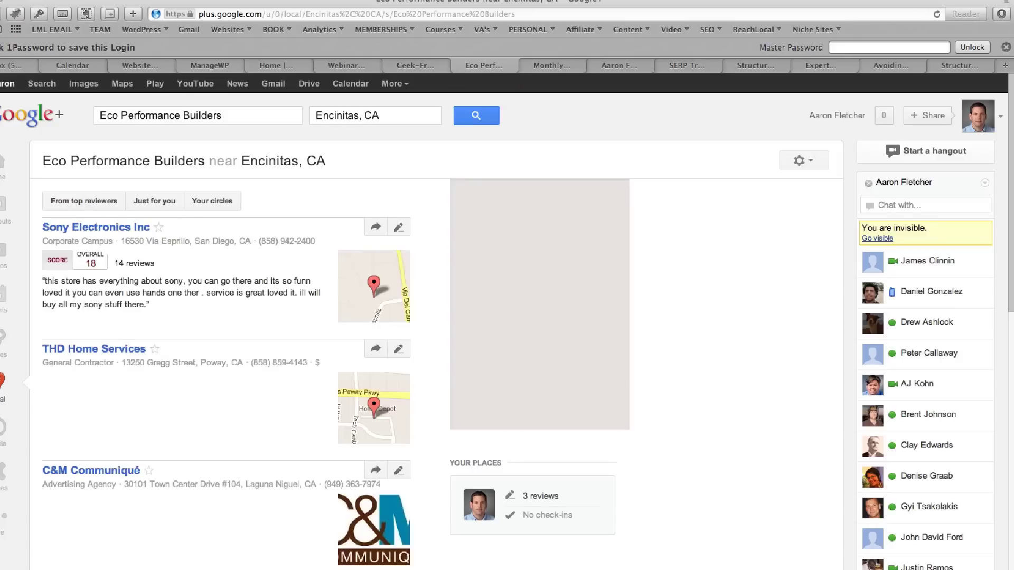
pyautogui.press('super+bracketleft')
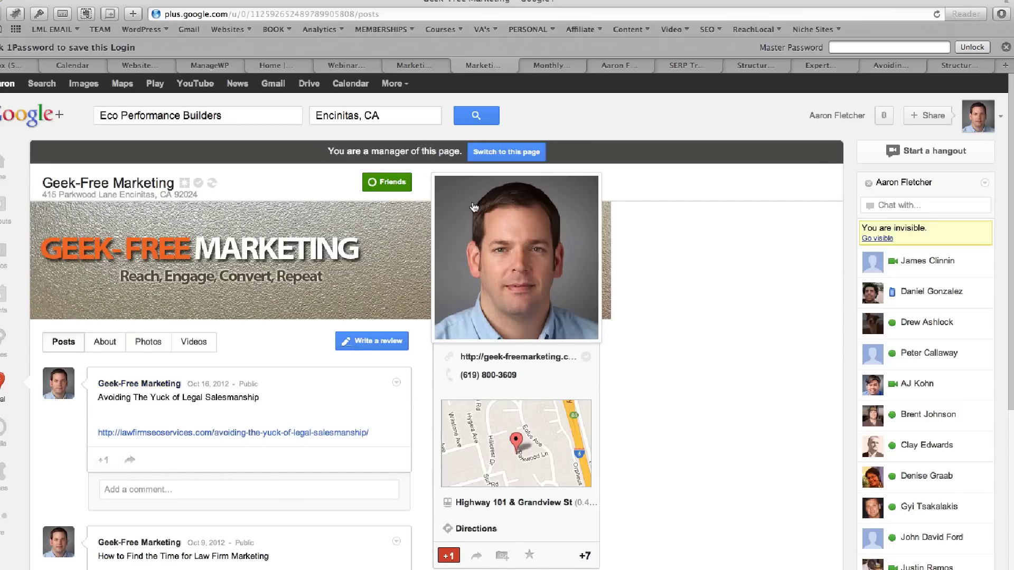
pyautogui.click(507, 153)
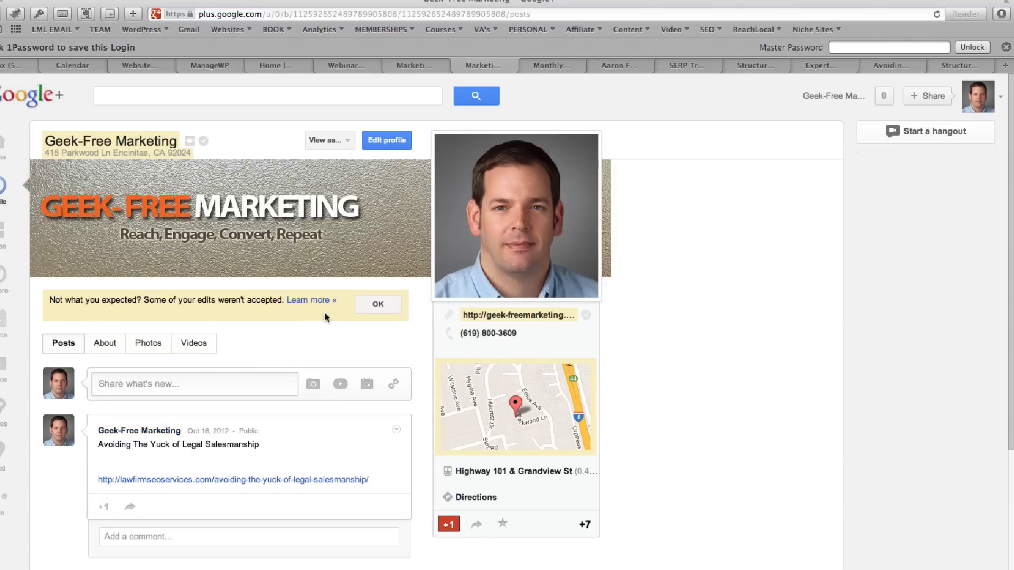
pyautogui.click(361, 305)
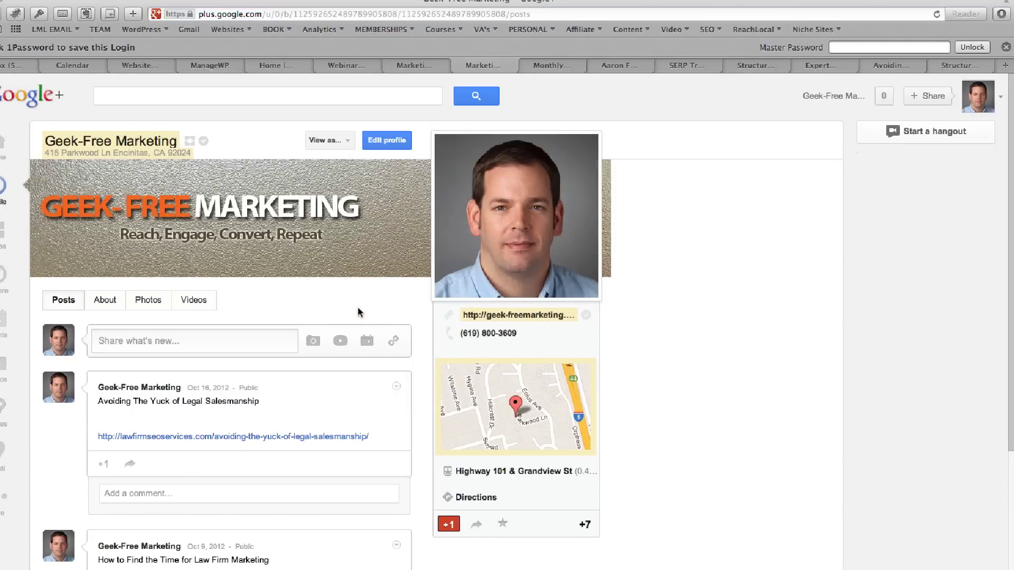
pyautogui.scroll(-2, 357, 306)
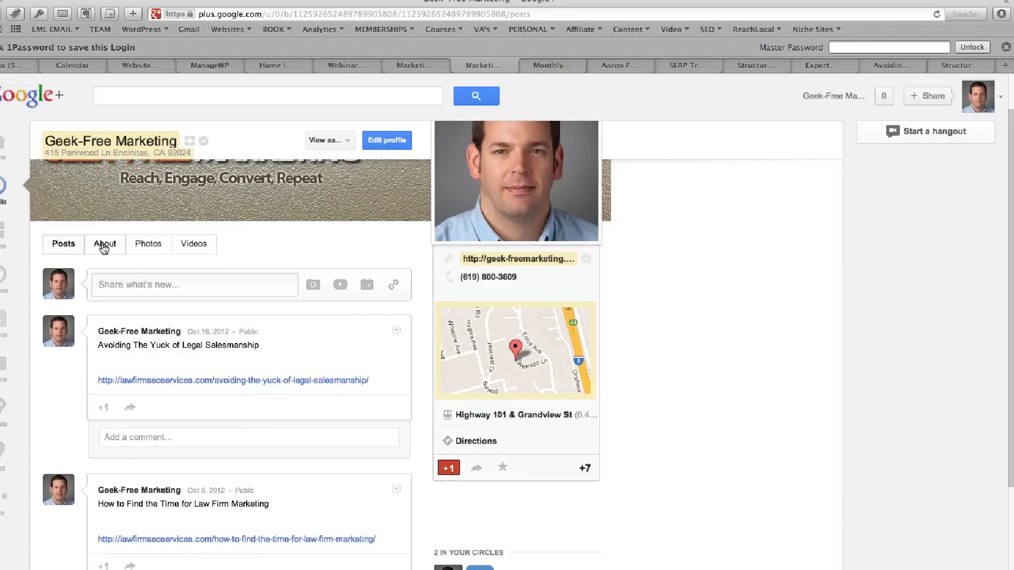
pyautogui.scroll(2, 370, 243)
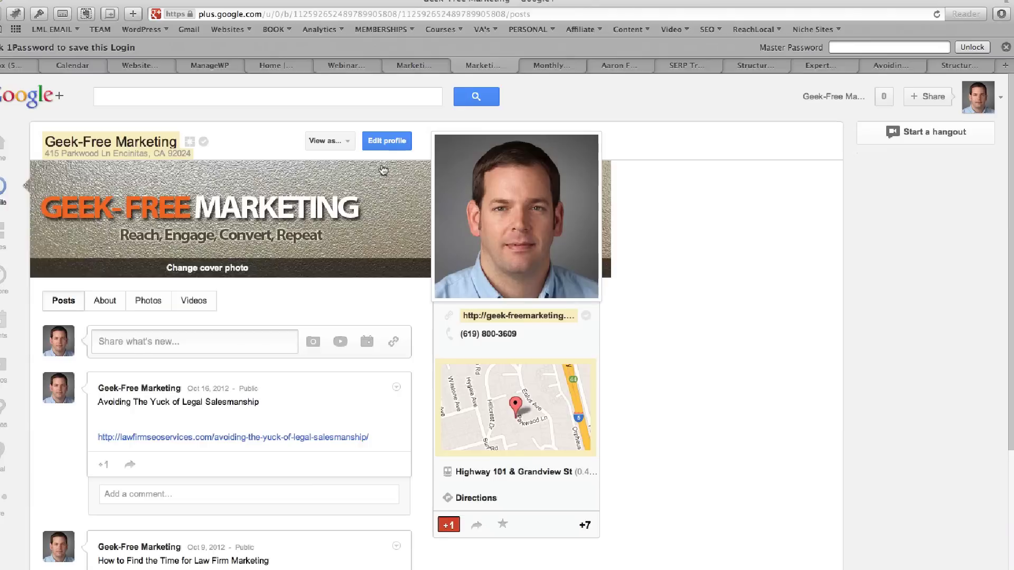
pyautogui.click(388, 141)
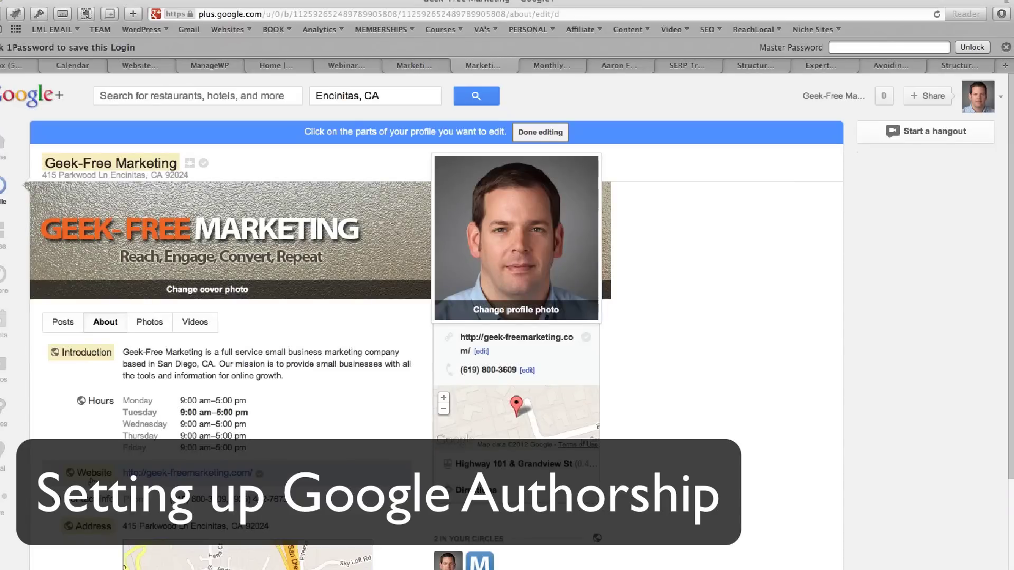
pyautogui.click(104, 480)
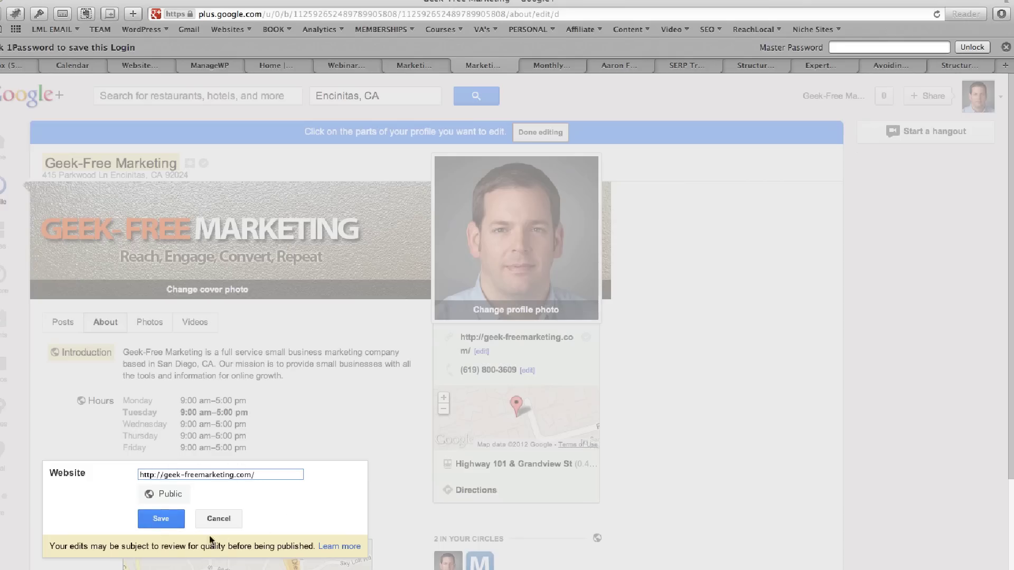
pyautogui.click(218, 519)
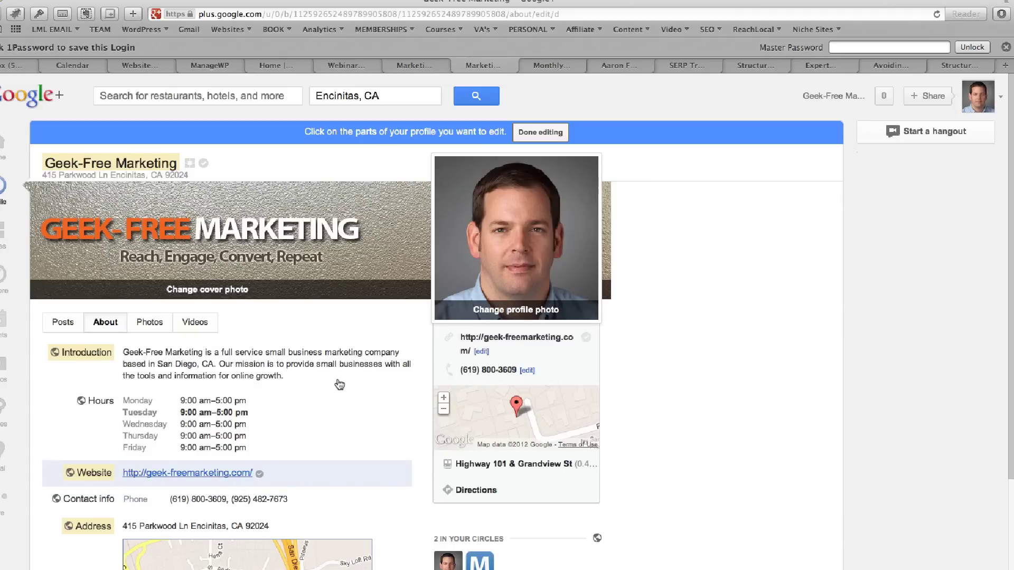
# In ManageWP's WordPress admin, show Yoast SEO's Titles & Metas Home tab with the Google Publisher Page field.
pyautogui.click(210, 65)
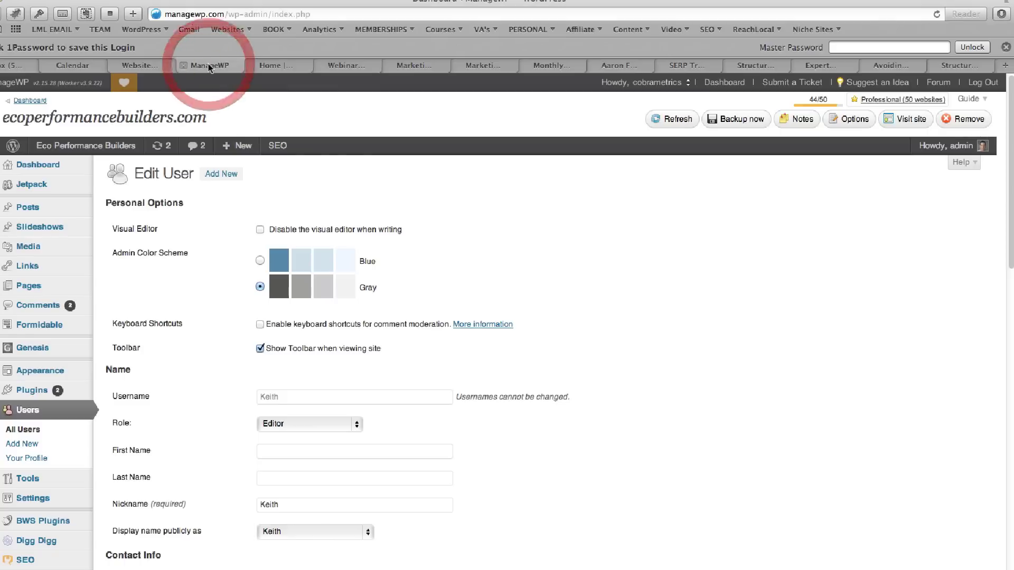
pyautogui.moveTo(24, 563)
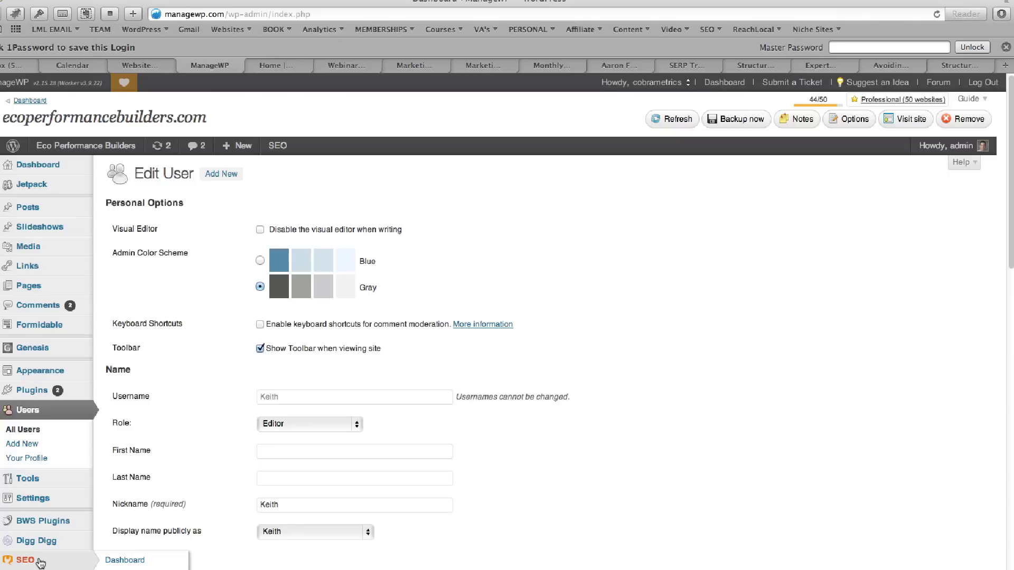
pyautogui.scroll(-2, 32, 549)
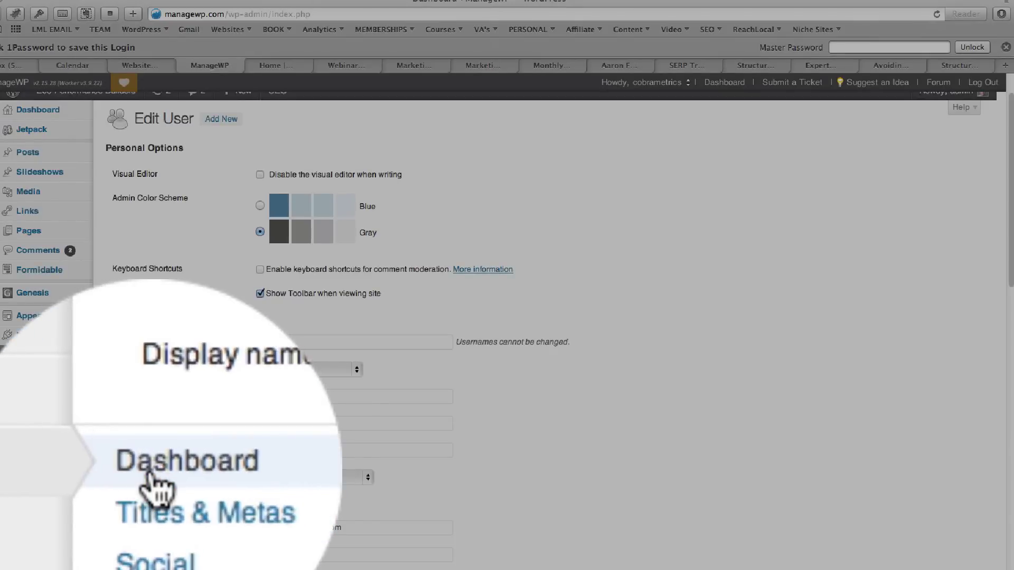
pyautogui.click(122, 527)
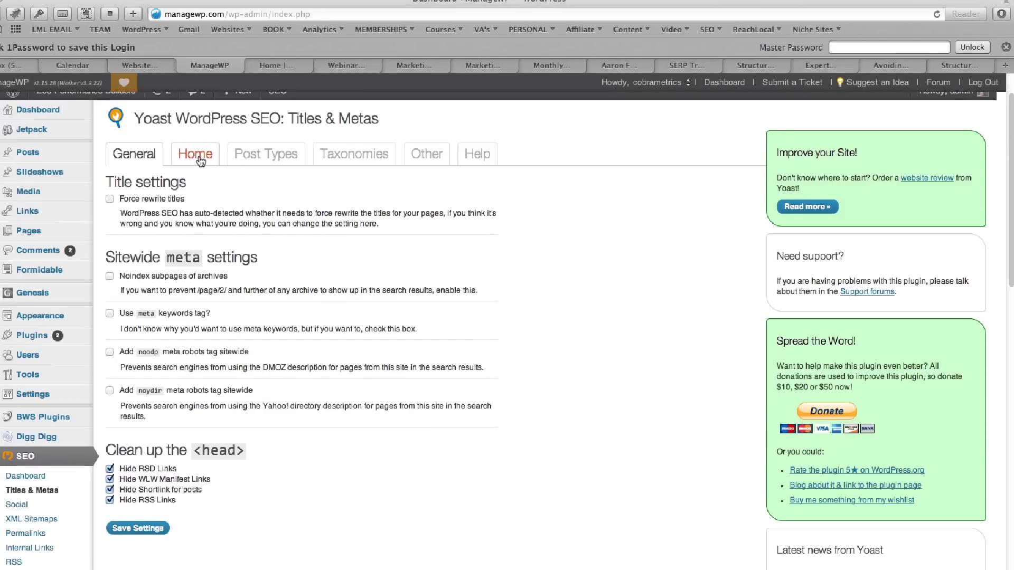
pyautogui.click(200, 158)
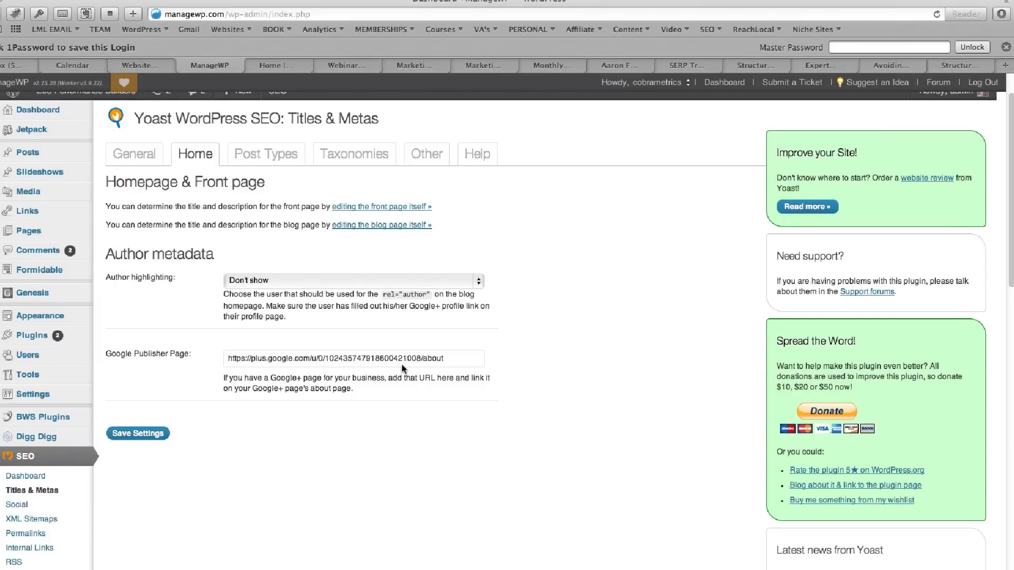
# Click Done editing on the Google+ profile, then go back to the Yoast SEO Home settings.
pyautogui.click(606, 67)
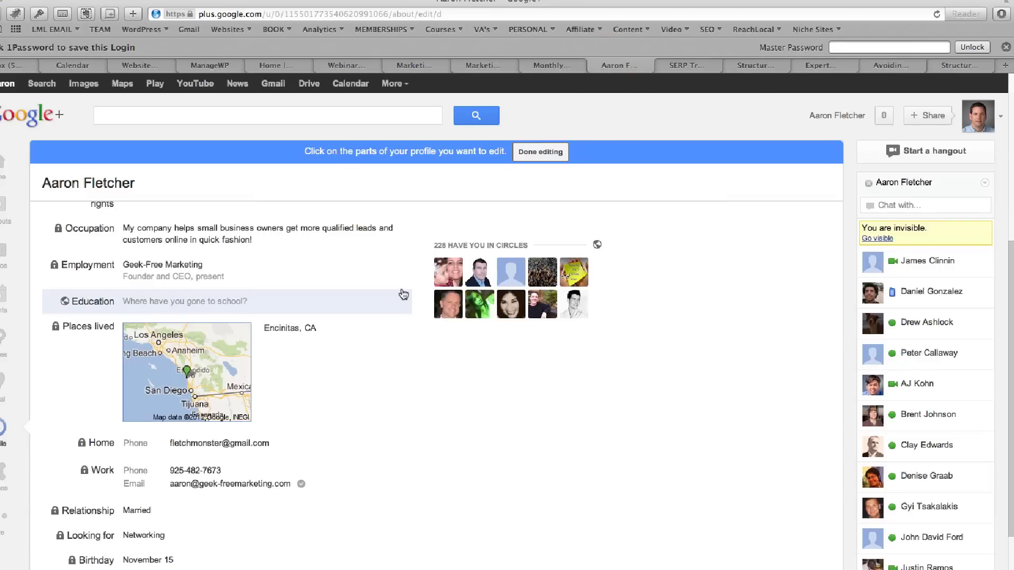
pyautogui.scroll(-5, 402, 293)
pyautogui.scroll(10, 404, 290)
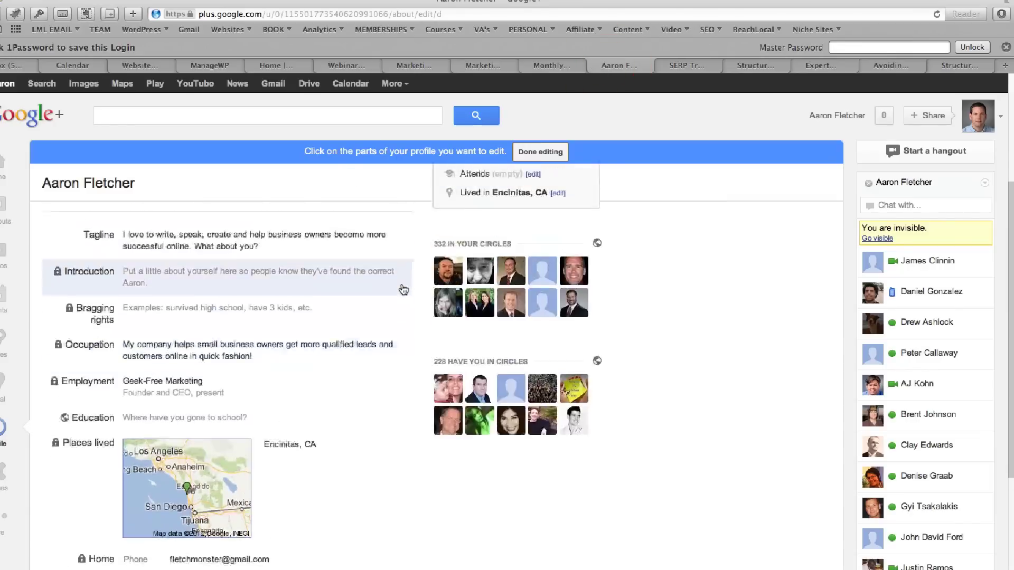
pyautogui.click(541, 152)
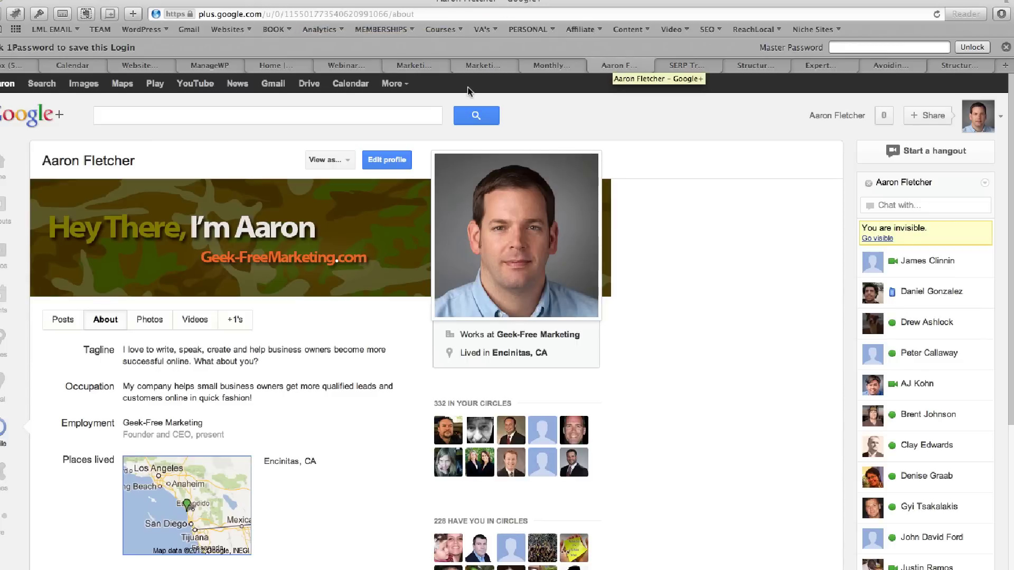
pyautogui.click(214, 65)
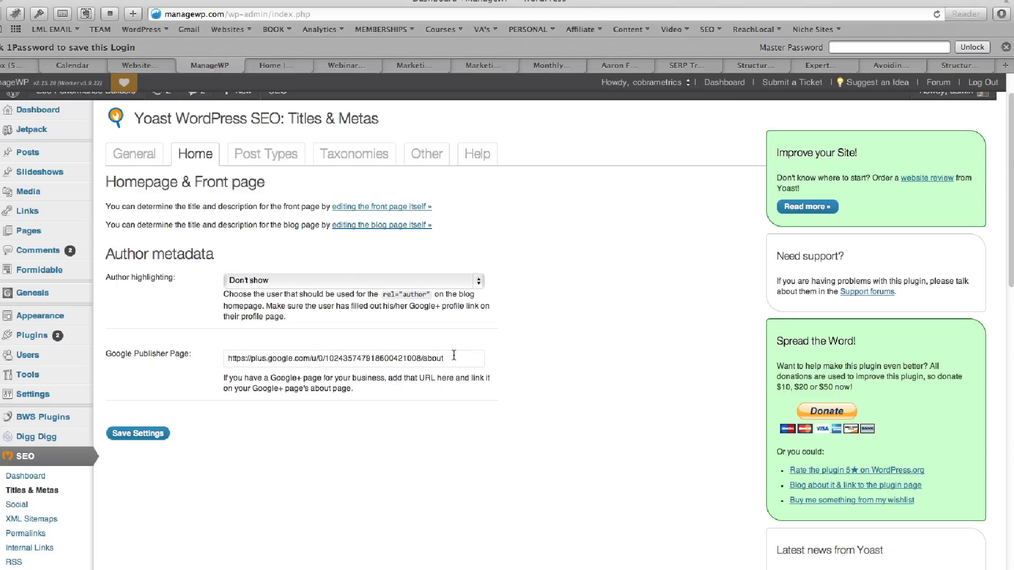
pyautogui.click(958, 65)
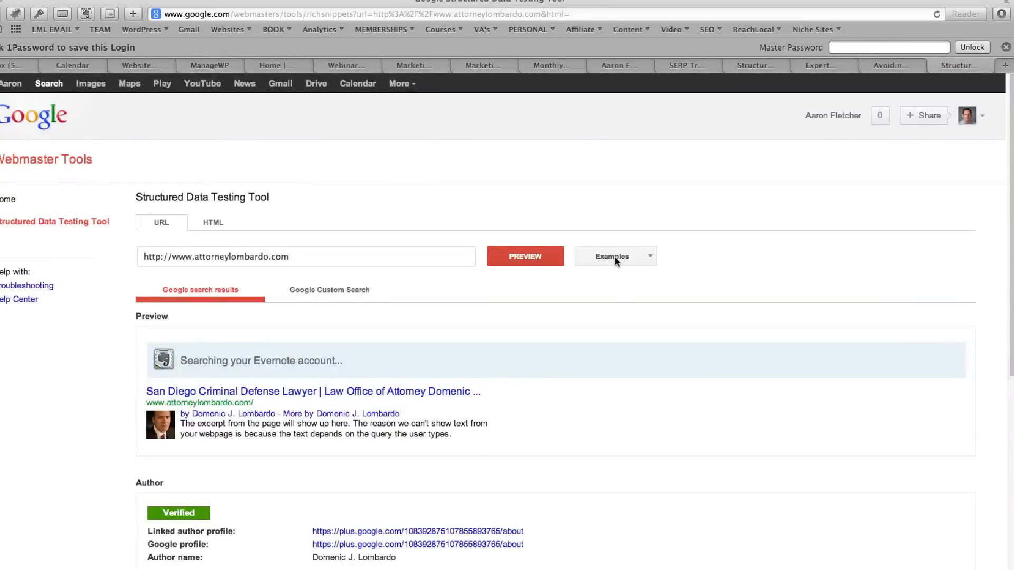
pyautogui.click(319, 257)
pyautogui.press('BackSpace')
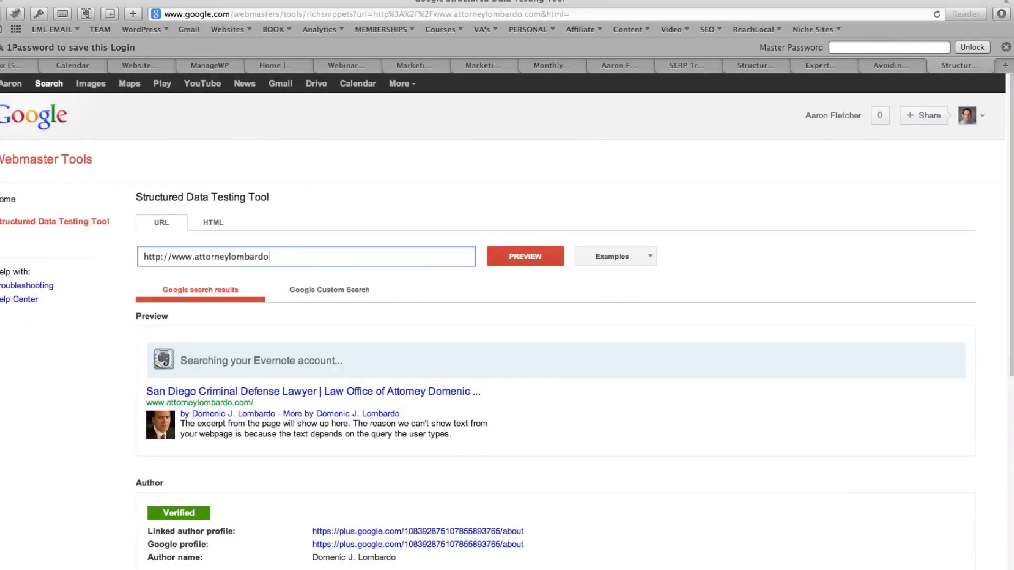
pyautogui.press('BackSpace')
pyautogui.press('BackSpace')
pyautogui.press('BackSpace')
pyautogui.press('BackSpace')
pyautogui.press('BackSpace')
pyautogui.press('BackSpace')
pyautogui.press('BackSpace')
pyautogui.press('BackSpace')
pyautogui.press('BackSpace')
pyautogui.press('BackSpace')
pyautogui.press('BackSpace')
pyautogui.press('BackSpace')
pyautogui.press('BackSpace')
pyautogui.press('BackSpace')
pyautogui.write('geek')
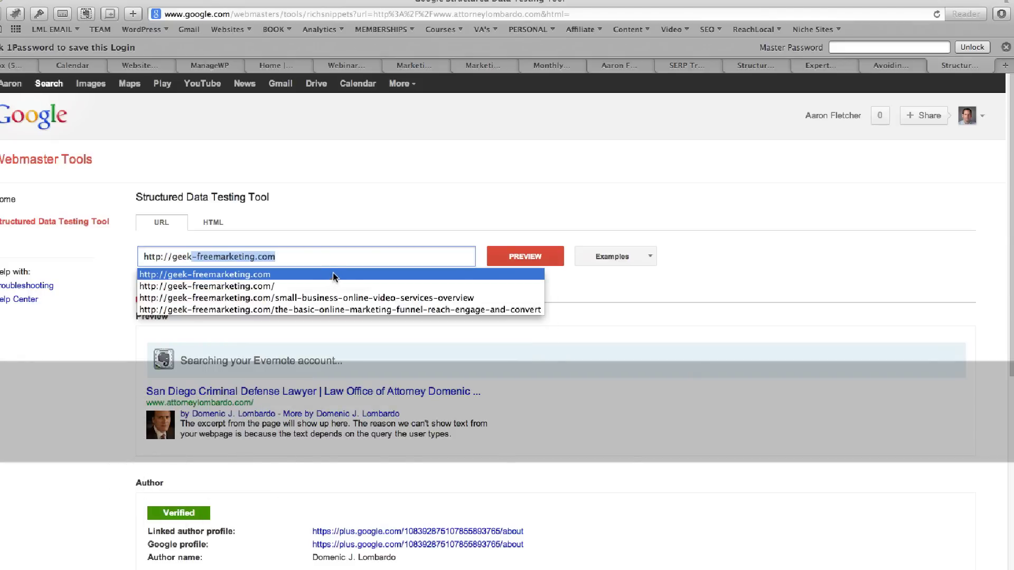
pyautogui.click(350, 260)
# Preview the site and check that Author and Publisher both show Verified.
pyautogui.click(502, 263)
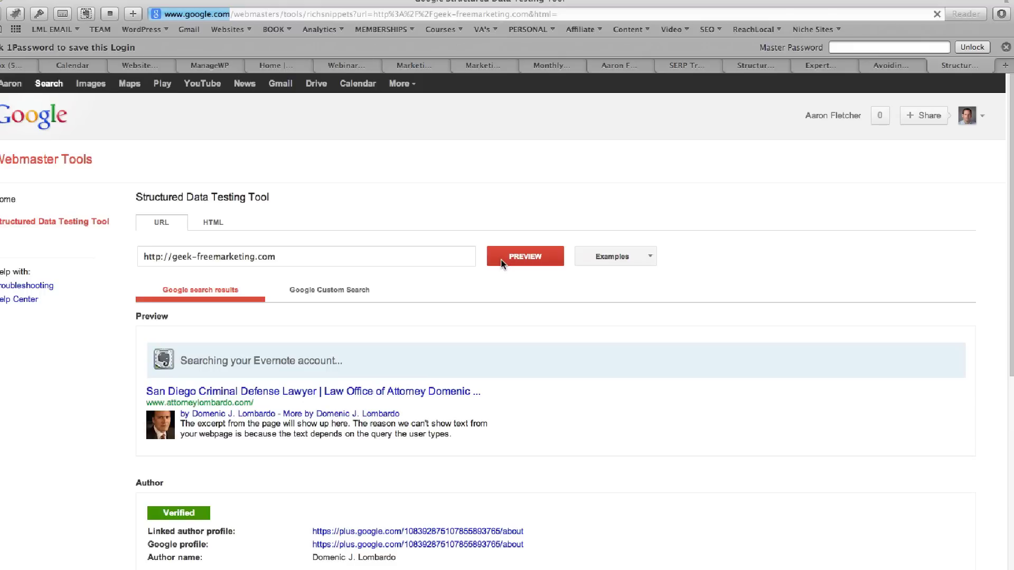
pyautogui.scroll(-10, 514, 389)
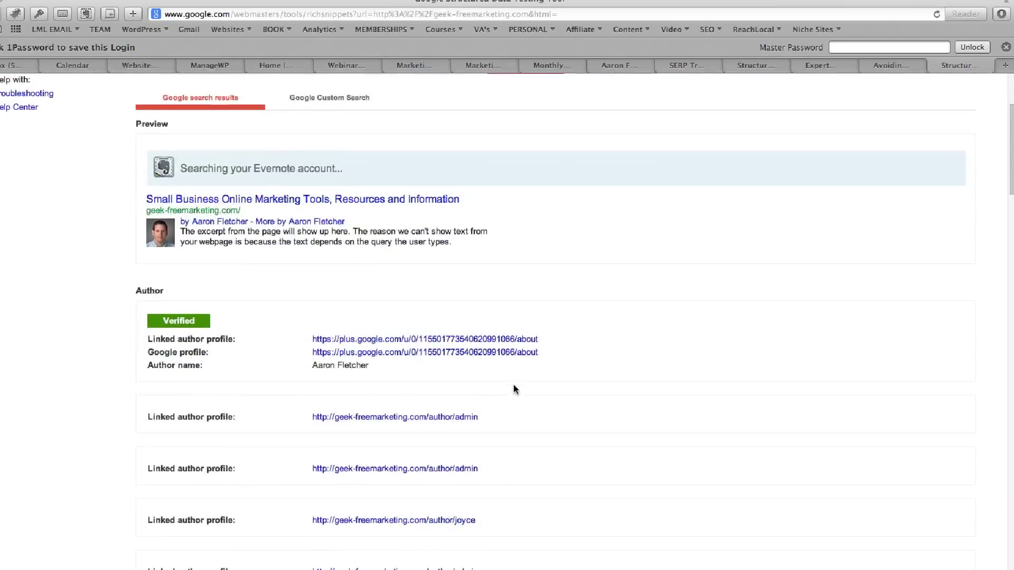
pyautogui.scroll(-10, 520, 464)
pyautogui.scroll(3, 280, 260)
pyautogui.scroll(4, 279, 259)
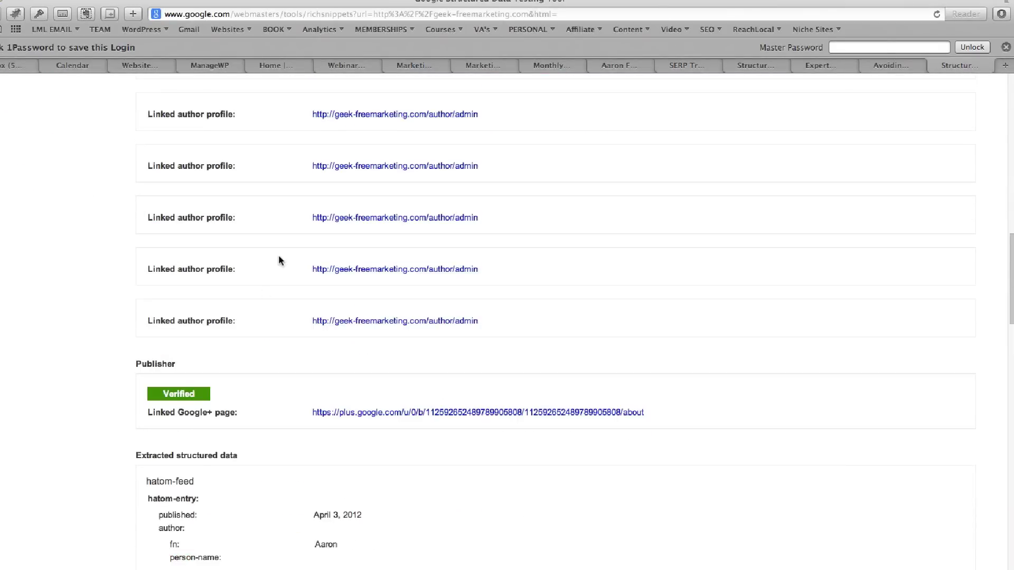
pyautogui.scroll(15, 581, 304)
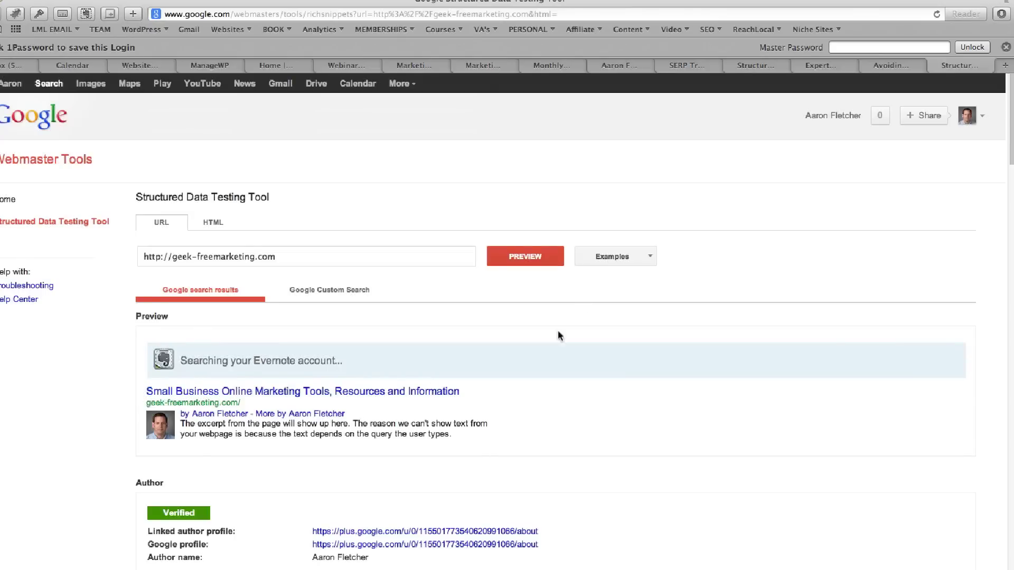
# In a new tab, search Google for 'san diego criminal lawyers'.
pyautogui.click(1005, 68)
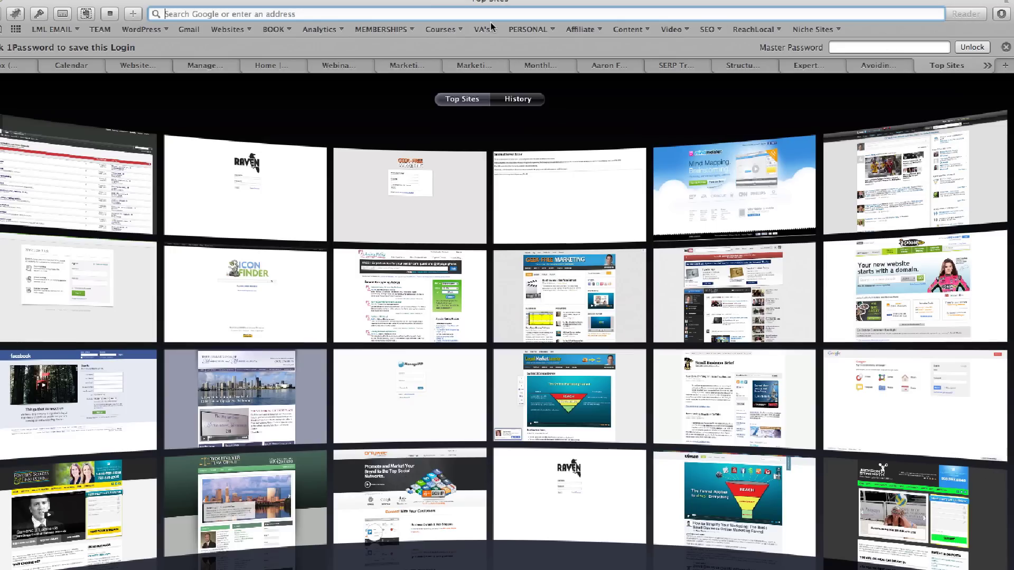
pyautogui.write('san de')
pyautogui.press('BackSpace')
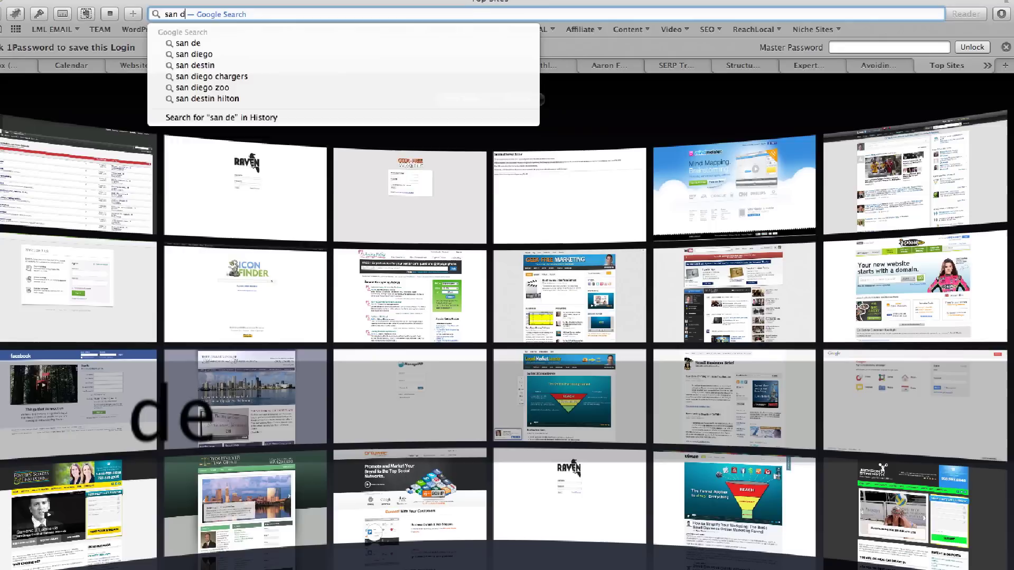
pyautogui.write('iego ')
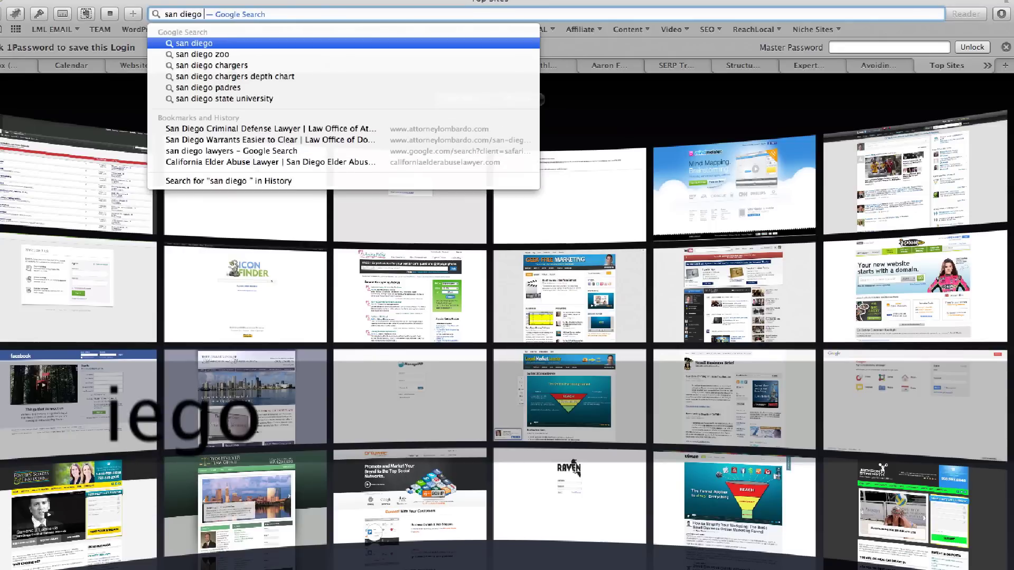
pyautogui.write('criminal')
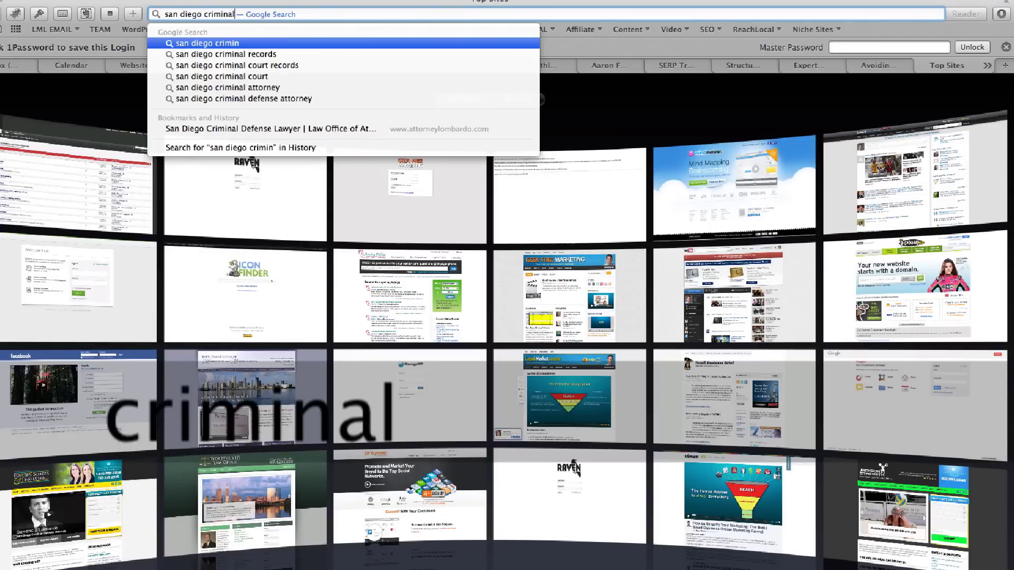
pyautogui.write(' lawyers')
pyautogui.press('Return')
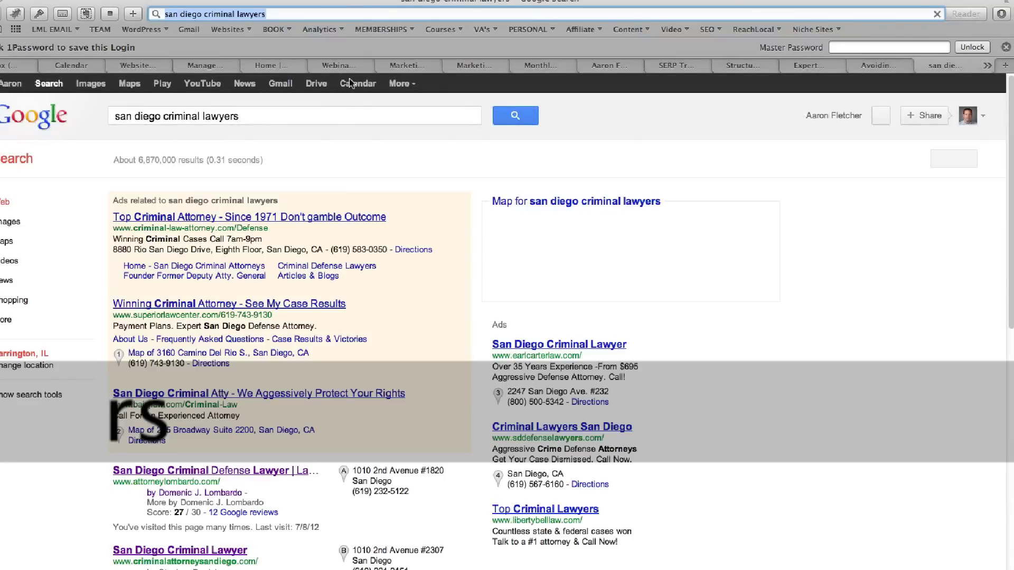
# Scroll through the results to find lawyer listings with author photos and Google reviews.
pyautogui.scroll(-5, 360, 314)
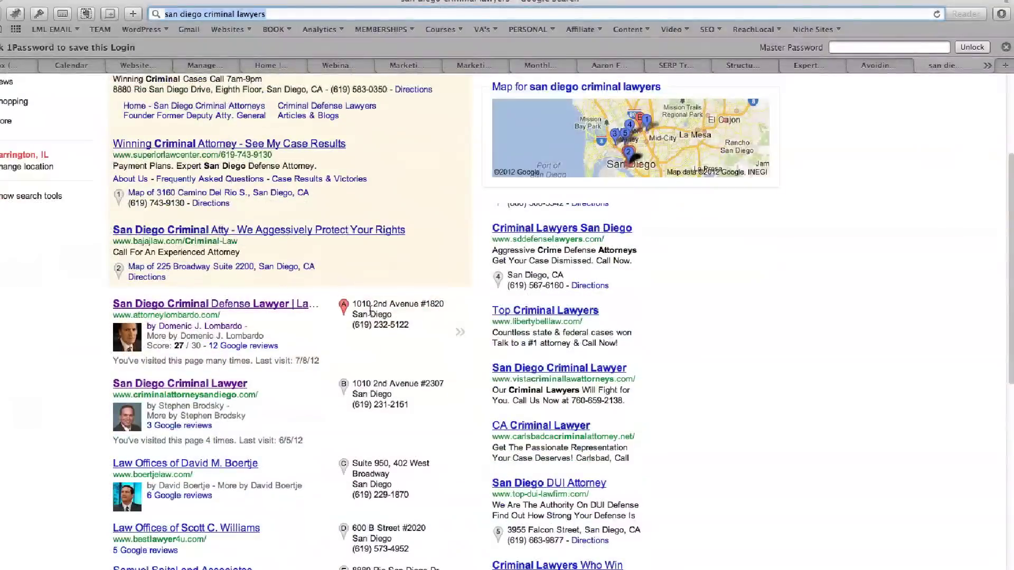
pyautogui.scroll(-6, 246, 401)
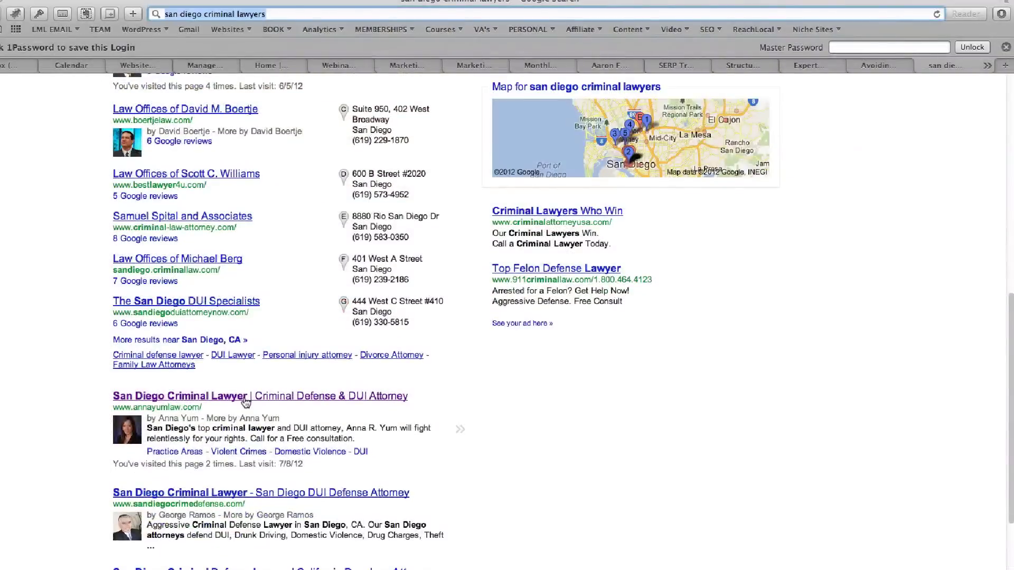
pyautogui.scroll(11, 244, 401)
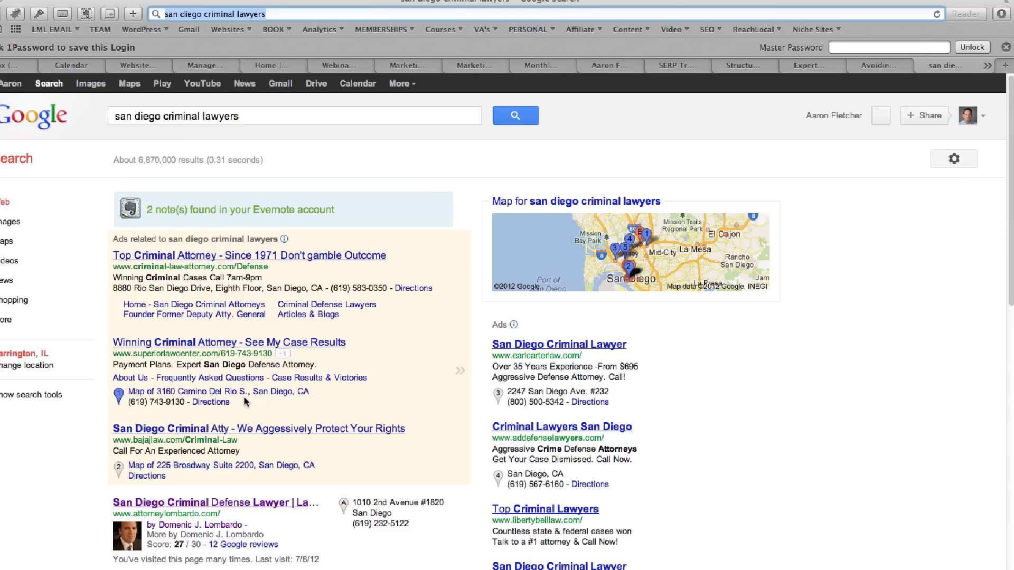
pyautogui.scroll(-3, 246, 403)
pyautogui.scroll(3, 244, 404)
pyautogui.moveTo(126, 540)
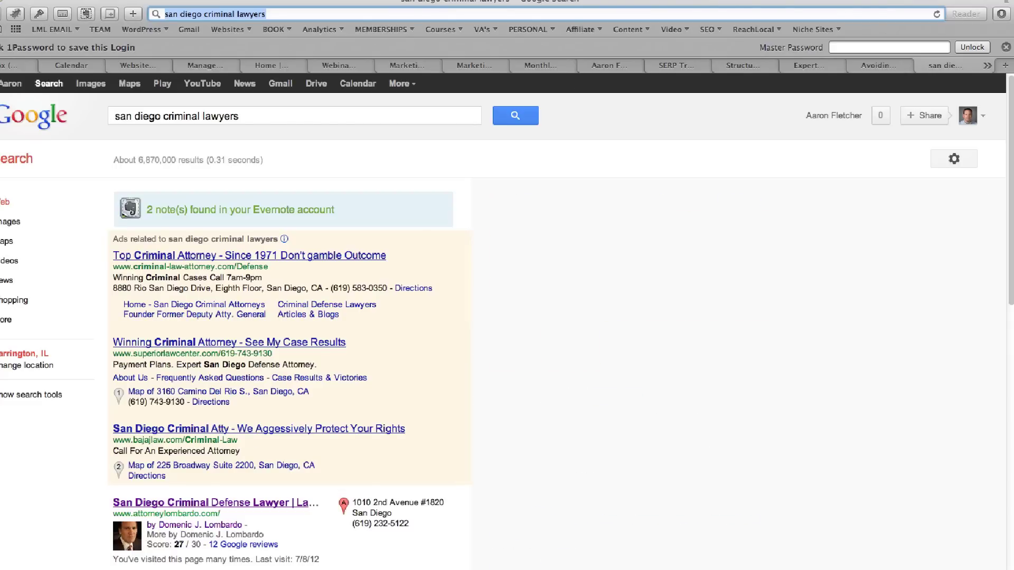
pyautogui.click(744, 2)
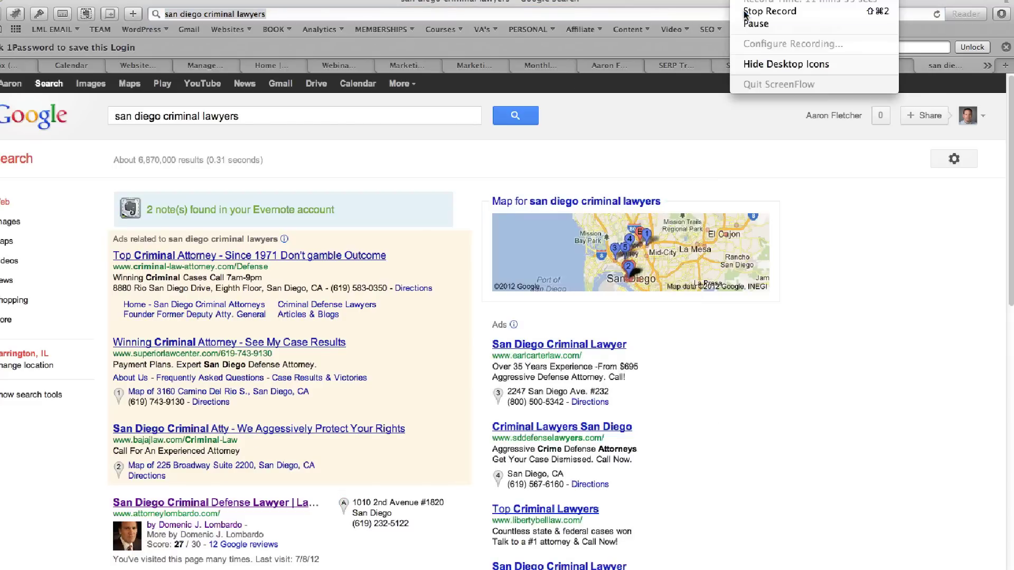